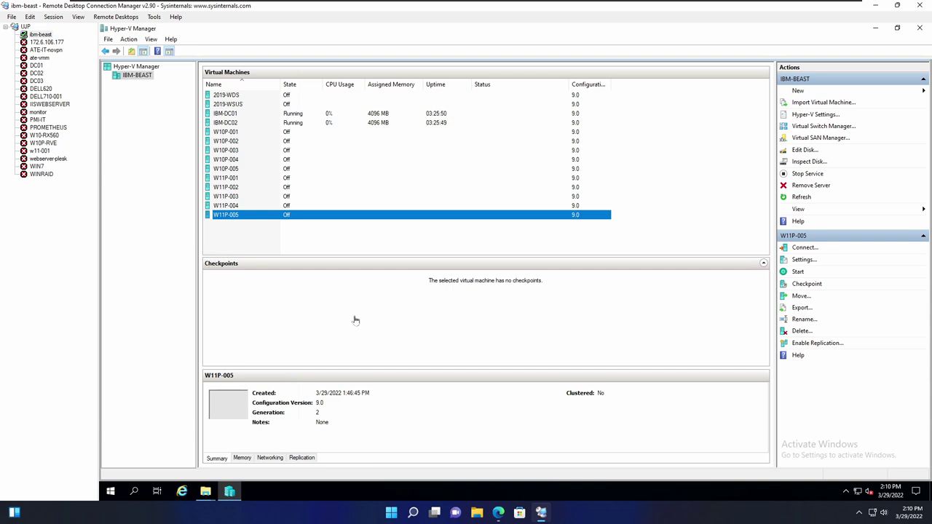
- Bring the vhdstore3 (U:) exports window and the ds1621 exports window to the front
mouse_move(207, 492)
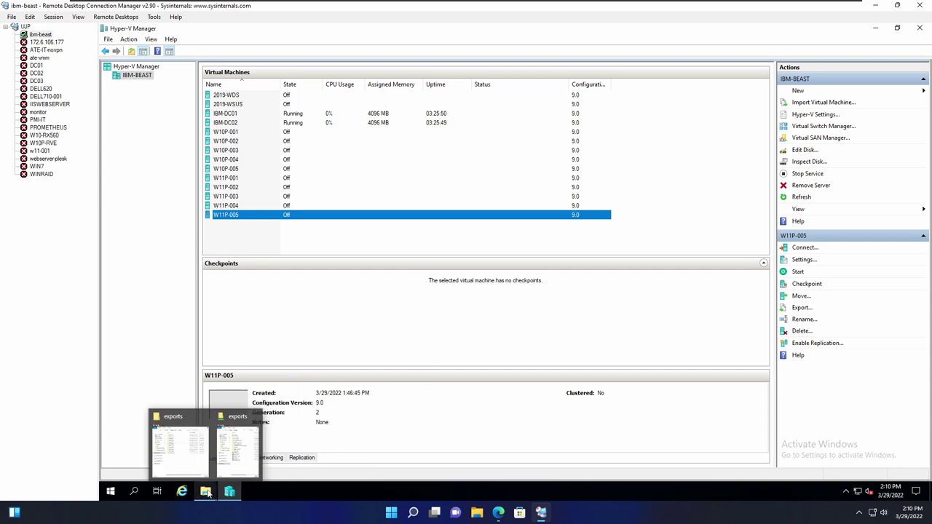
click(185, 442)
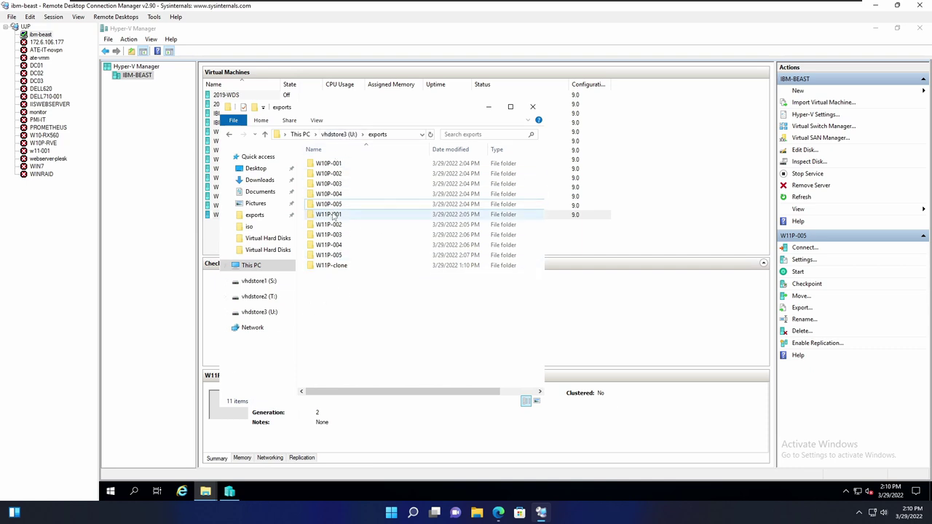
mouse_move(332, 218)
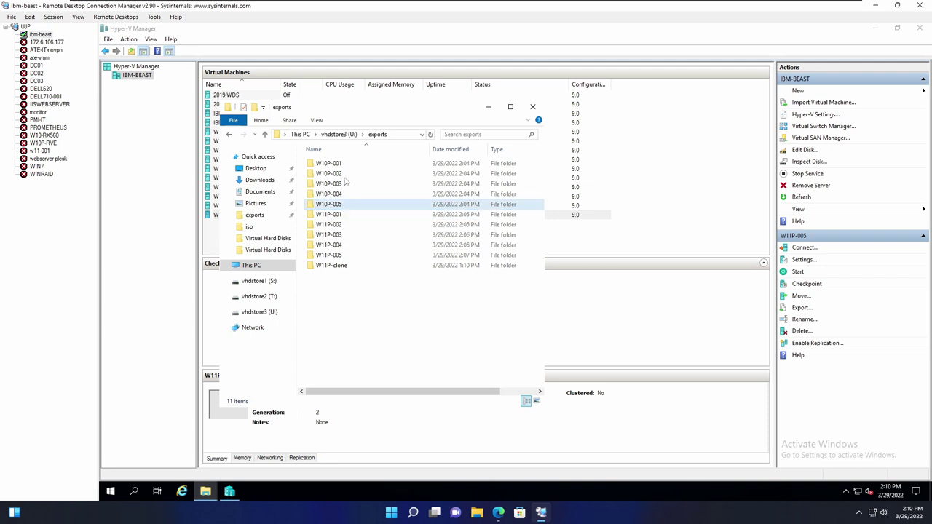
mouse_move(206, 493)
click(238, 466)
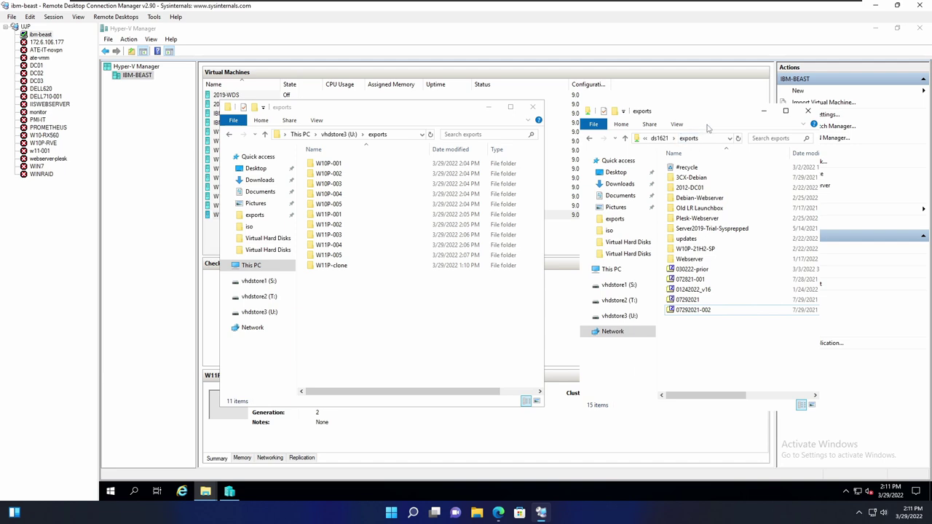
- Copy folders W10P-001 through W10P-005 from vhdstore3 exports into the ds1621 exports share
click(329, 166)
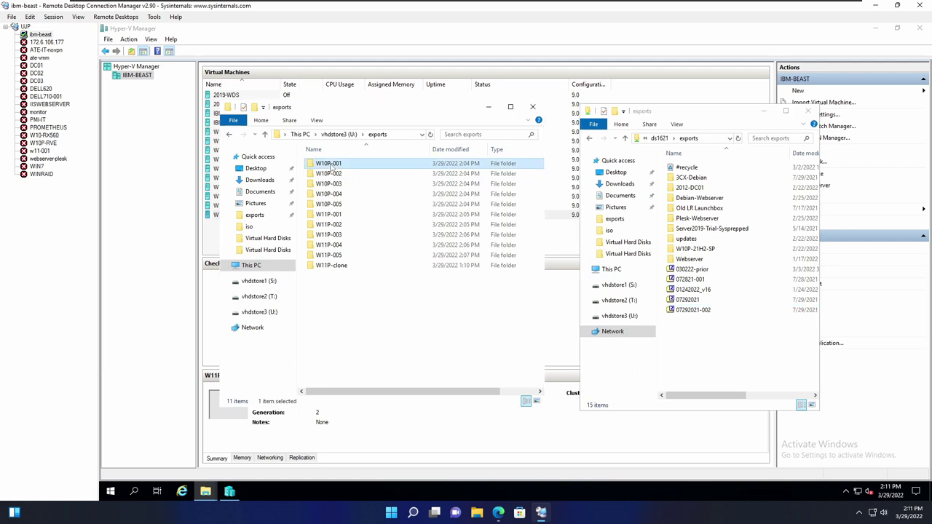
shift+click(336, 205)
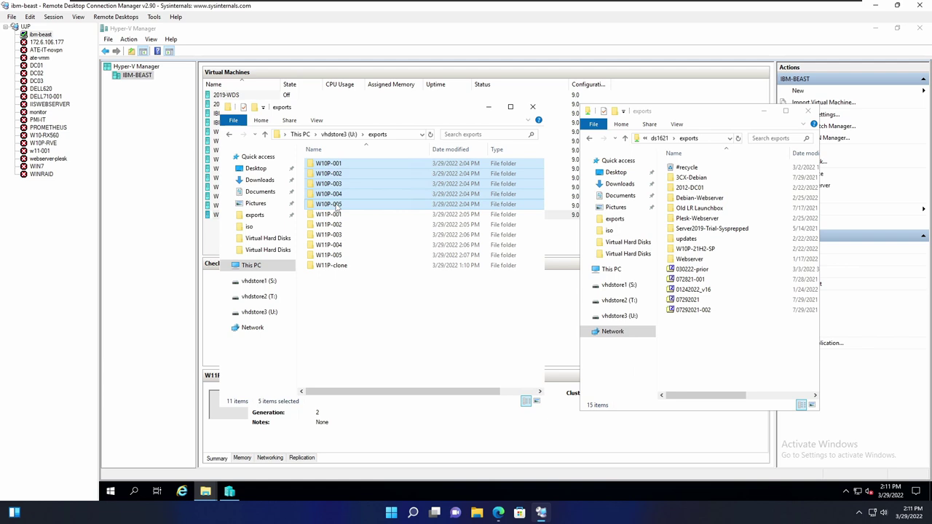
right_click(337, 205)
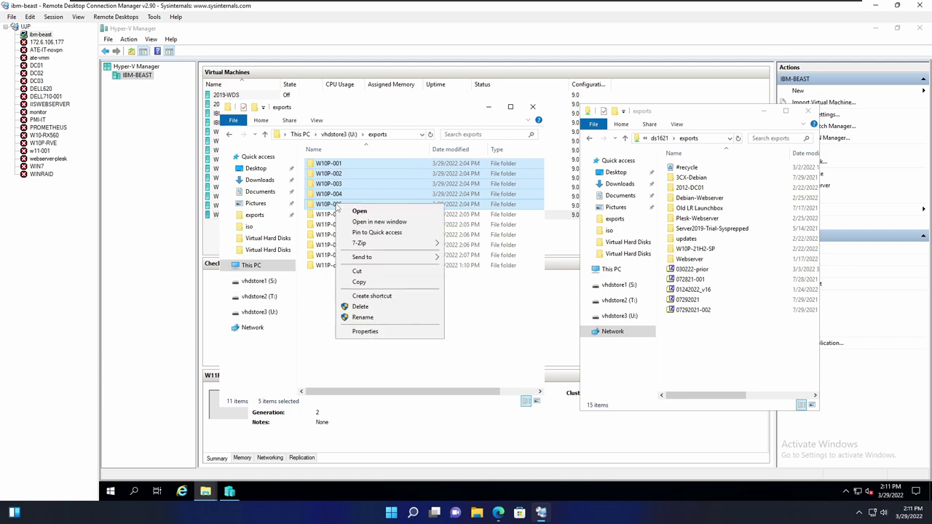
click(369, 283)
click(688, 344)
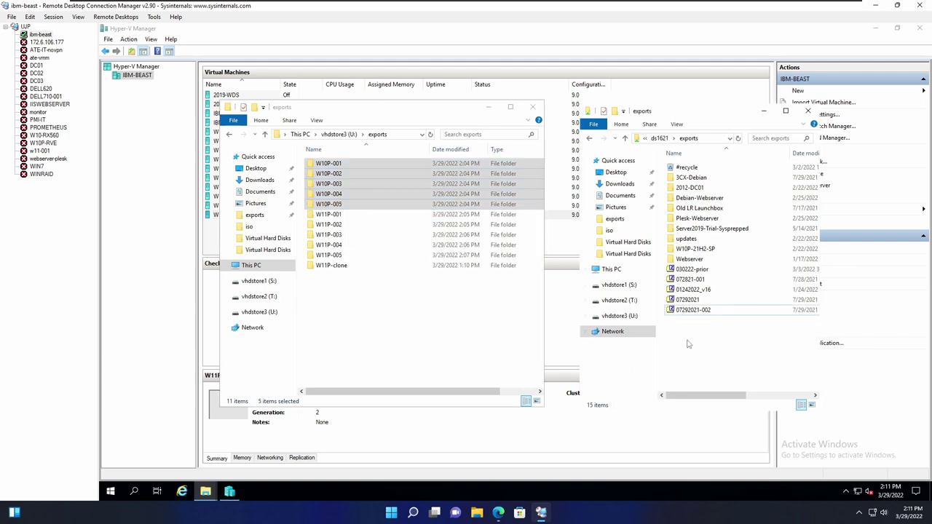
right_click(687, 344)
click(740, 409)
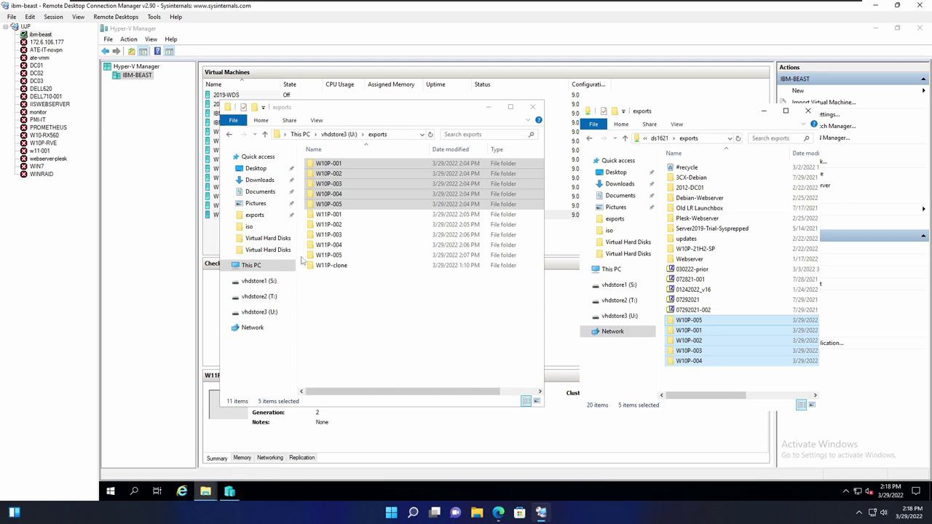
- Copy folders W11P-001 through W11P-005 from vhdstore3 exports into the ds1621 exports share
click(336, 217)
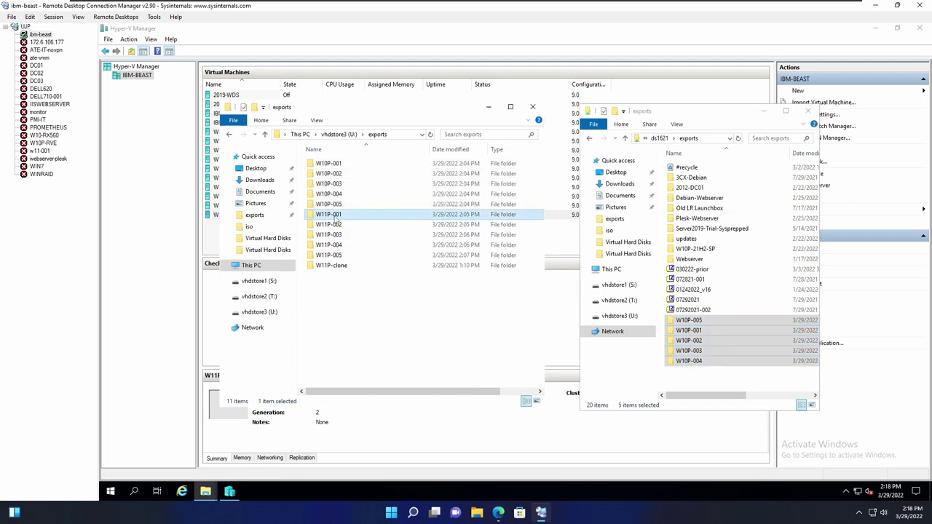
shift+click(329, 255)
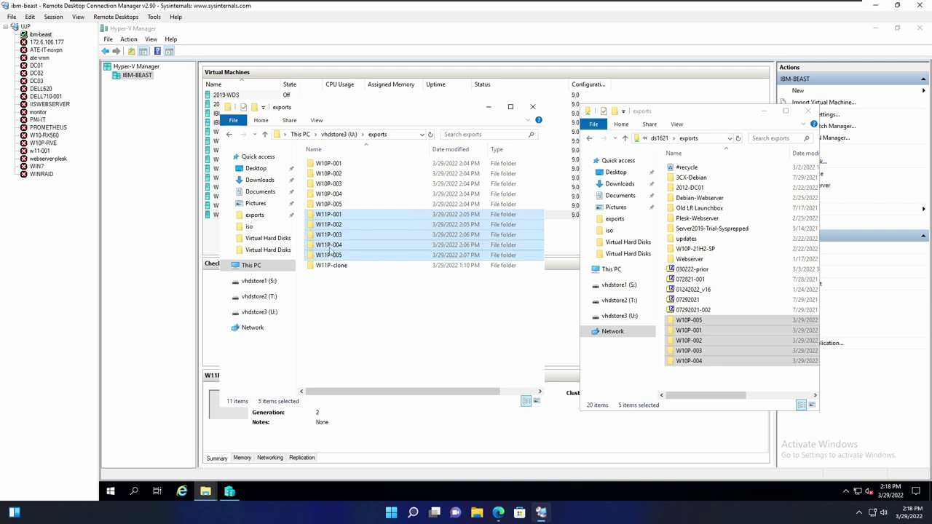
right_click(329, 247)
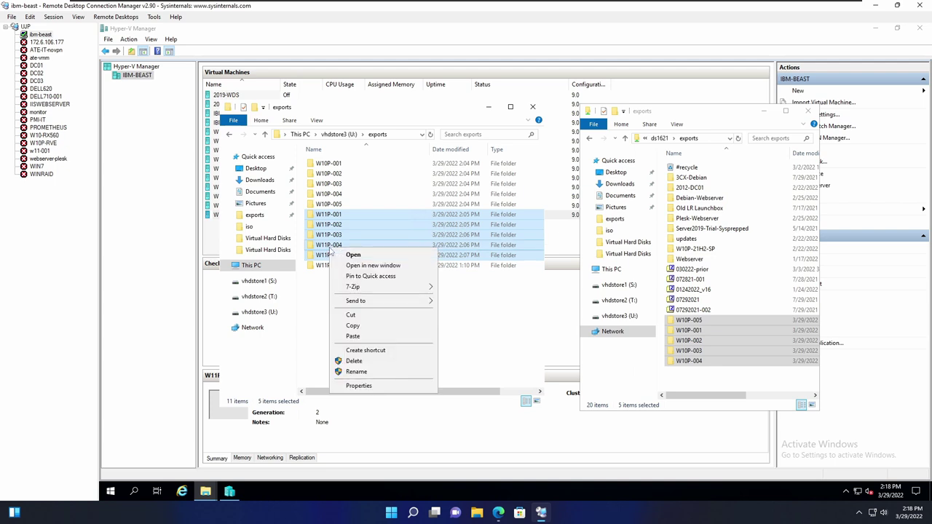
click(357, 330)
click(706, 382)
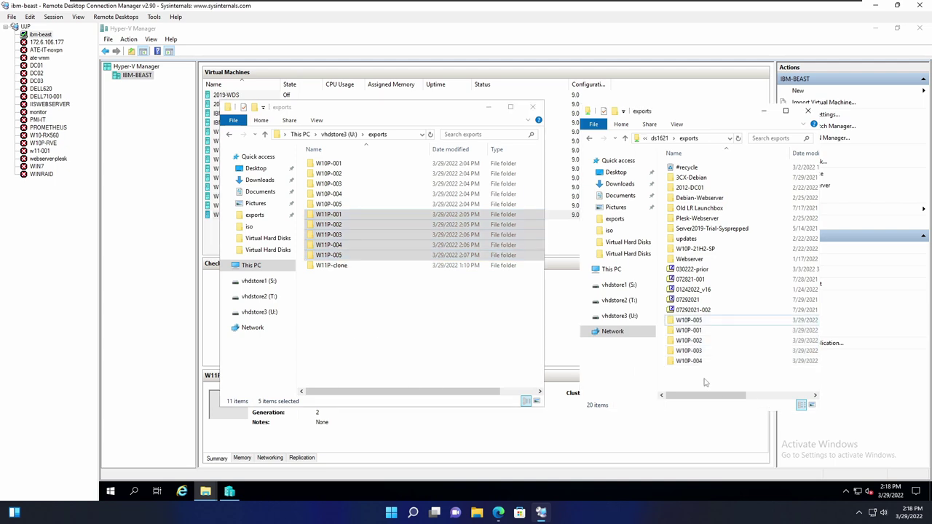
right_click(705, 383)
click(733, 321)
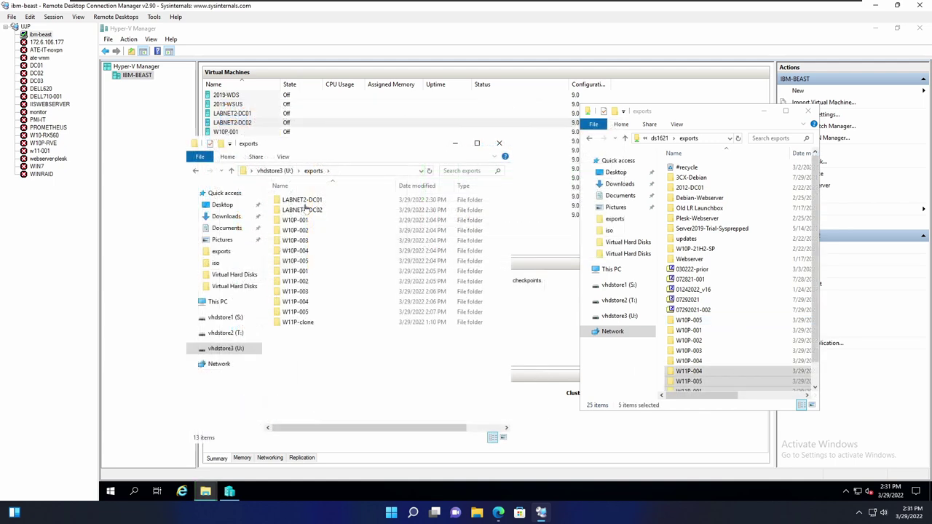
- Select LABNET2-DC01 and LABNET2-DC02 and copy them into the ds1621 exports window
click(304, 201)
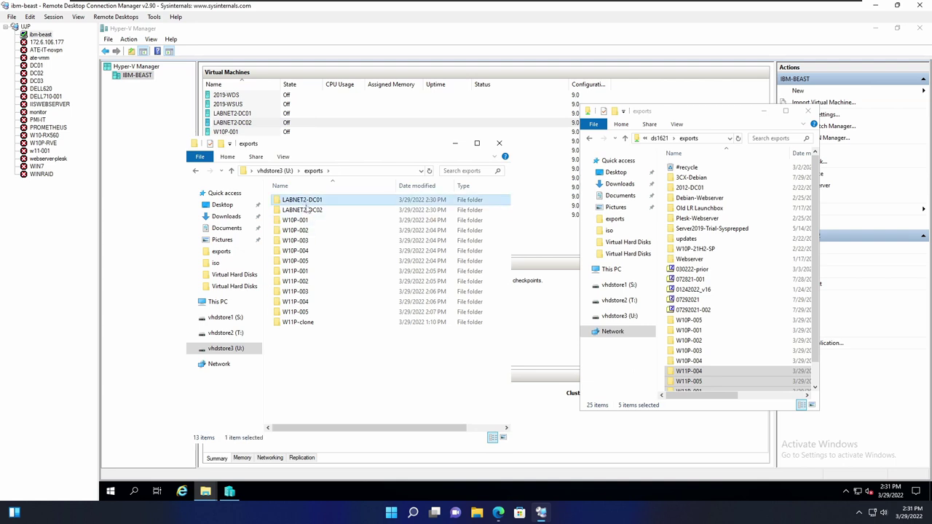
shift+click(308, 211)
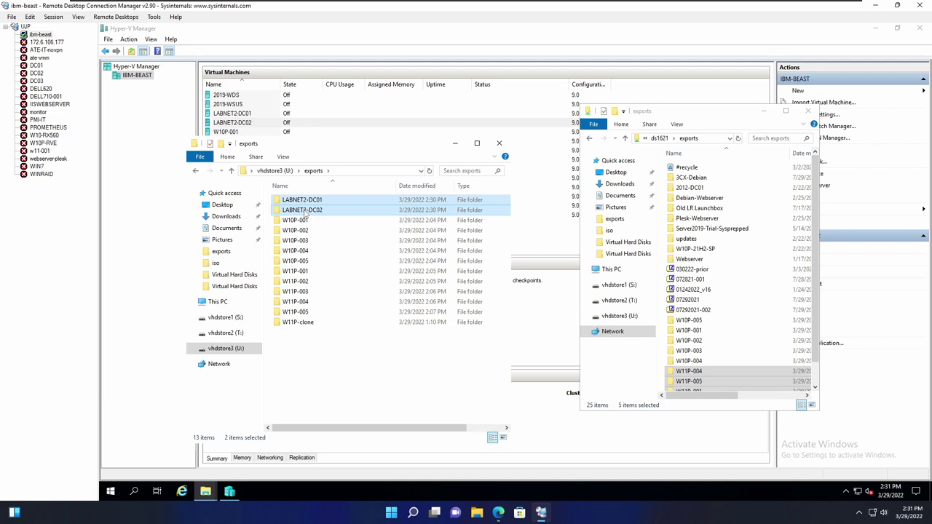
drag(304, 212, 756, 289)
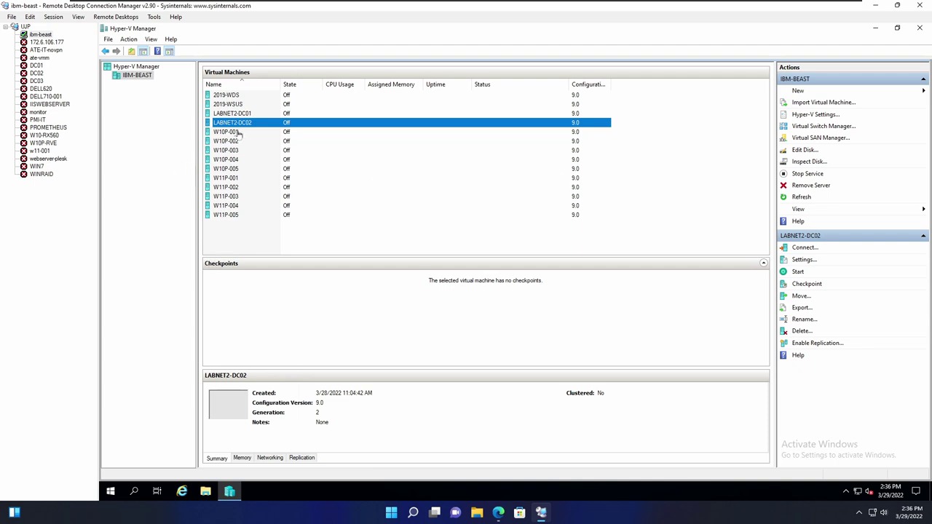
- Start the LABNET2-DC01 and LABNET2-DC02 virtual machines
right_click(240, 115)
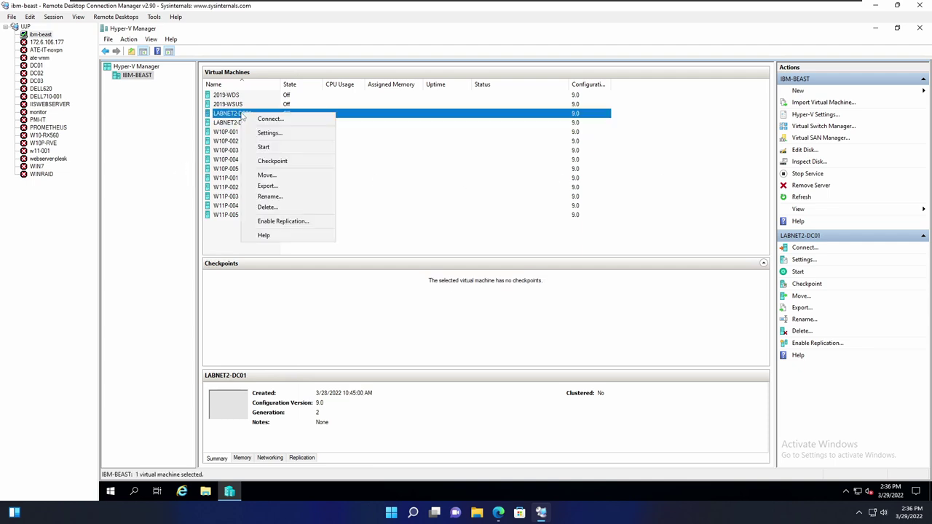
click(270, 150)
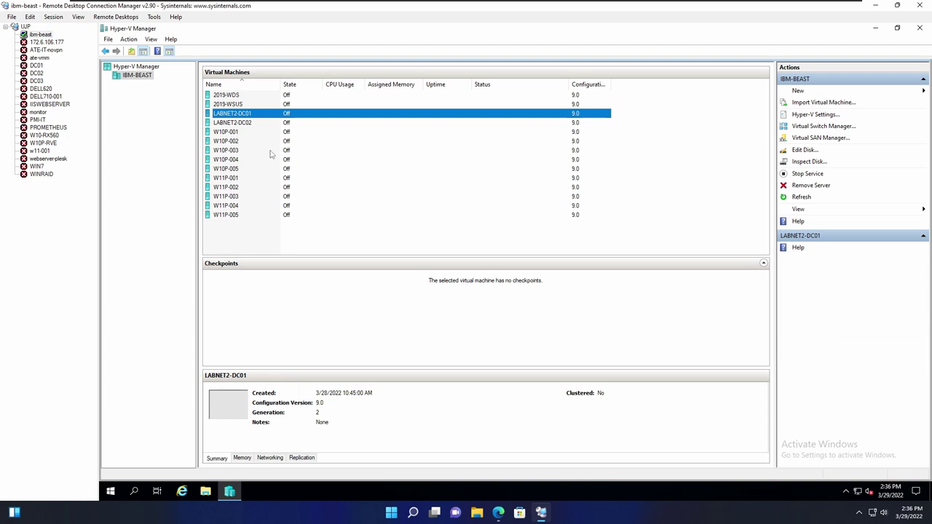
click(251, 123)
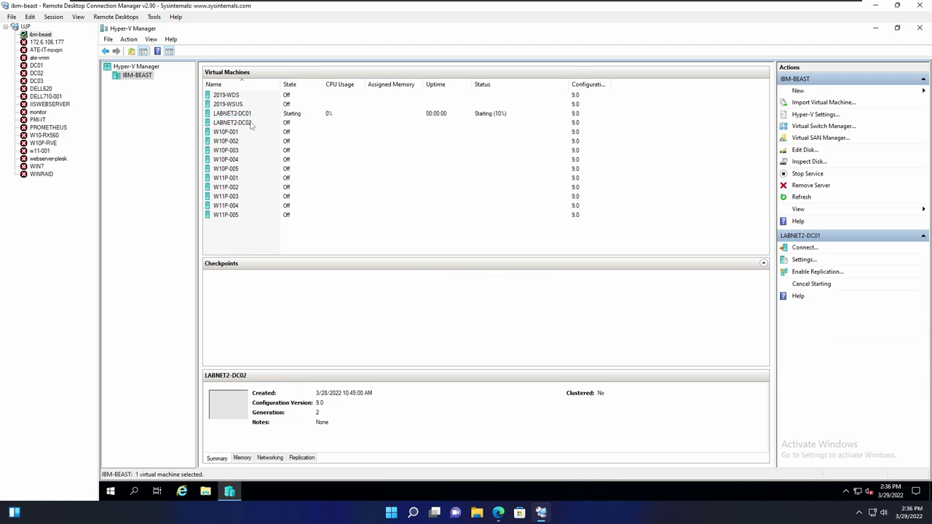
right_click(252, 123)
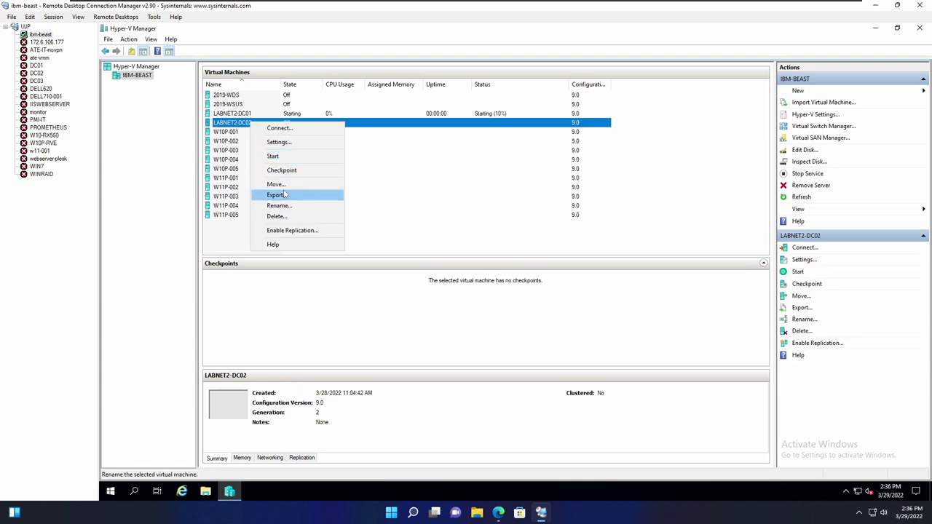
click(285, 156)
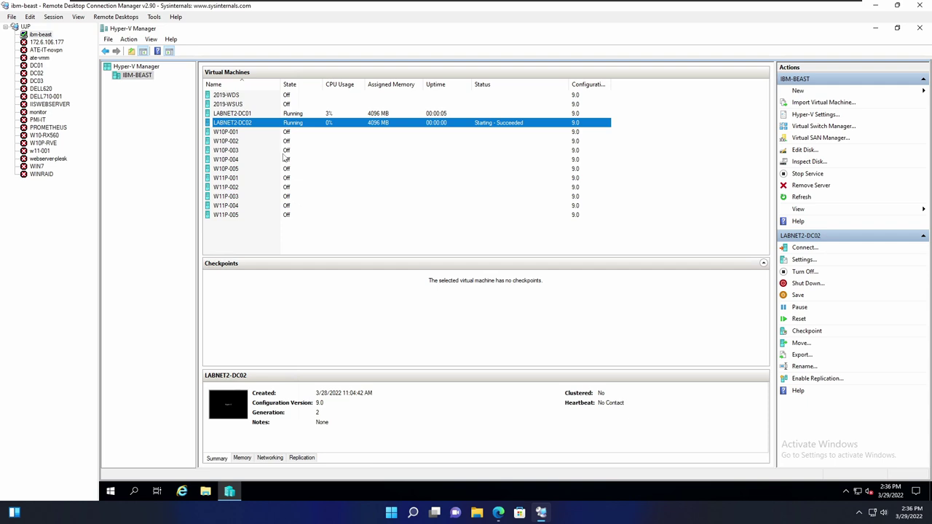
- Open the Settings for LABNET2-DC01
click(255, 114)
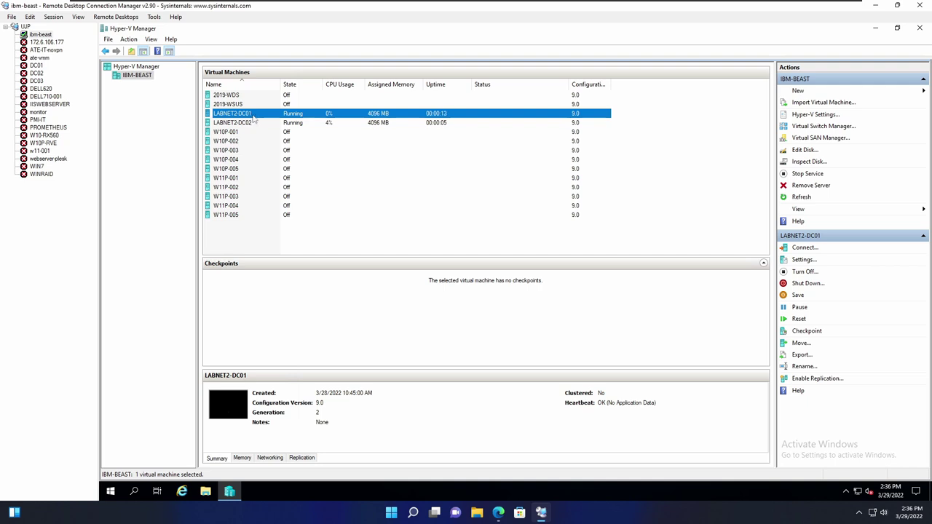
right_click(255, 122)
click(269, 133)
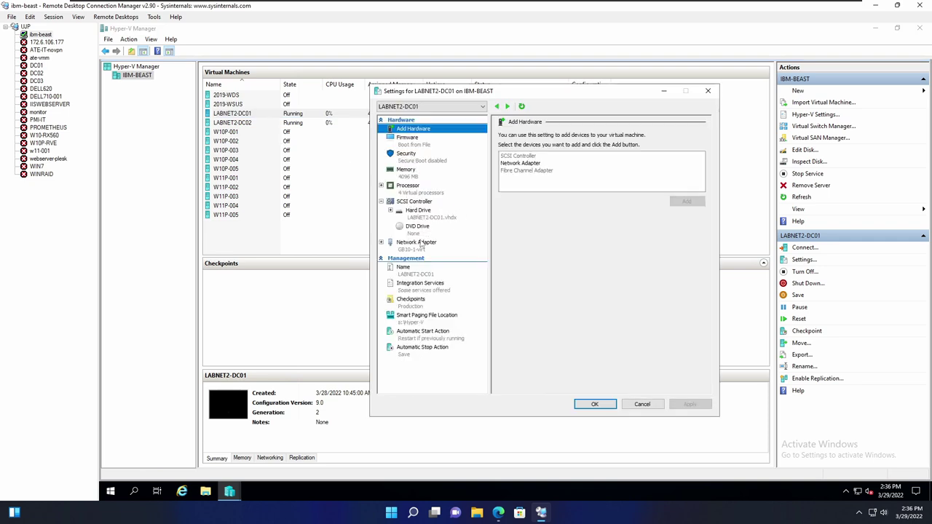
- Verify both LABNET2 VMs' network adapters use GB10-1-virt with VLAN 40, cancelling without changes
click(412, 251)
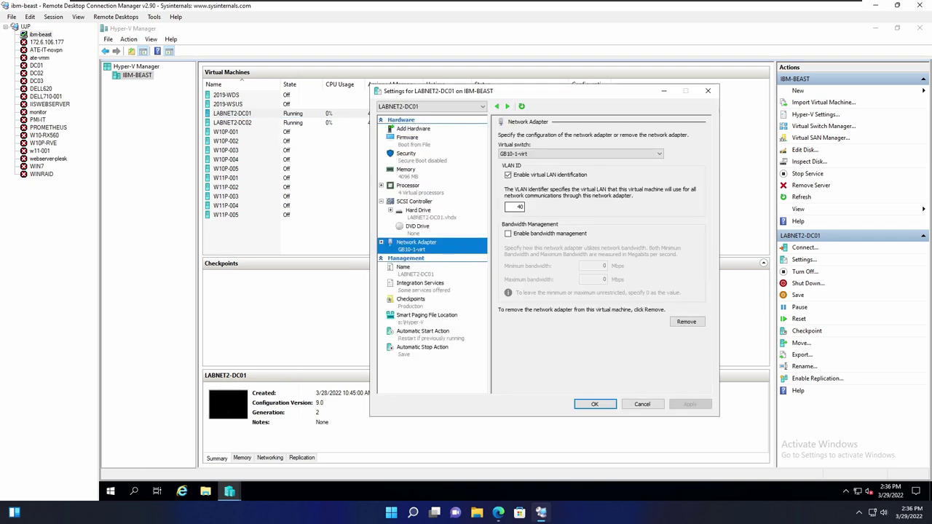
click(641, 405)
click(261, 125)
right_click(261, 125)
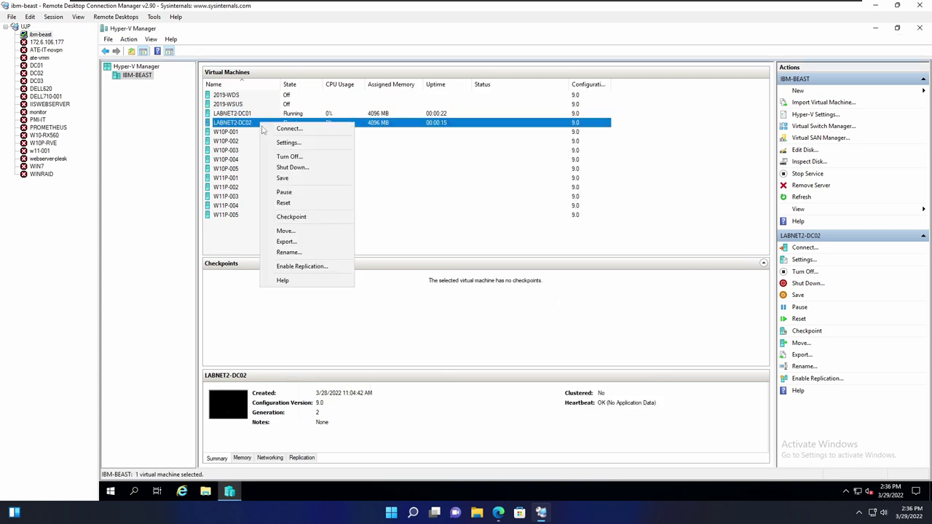
click(289, 142)
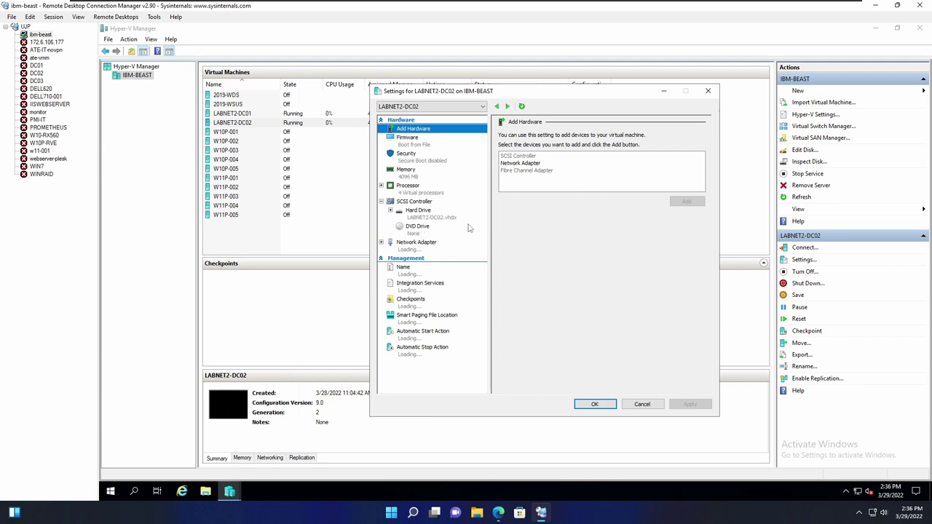
click(416, 245)
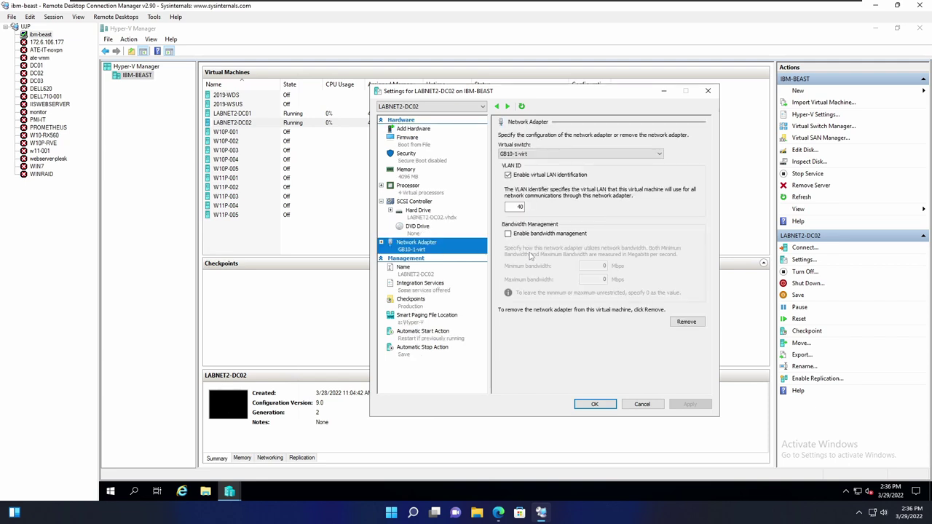
click(640, 405)
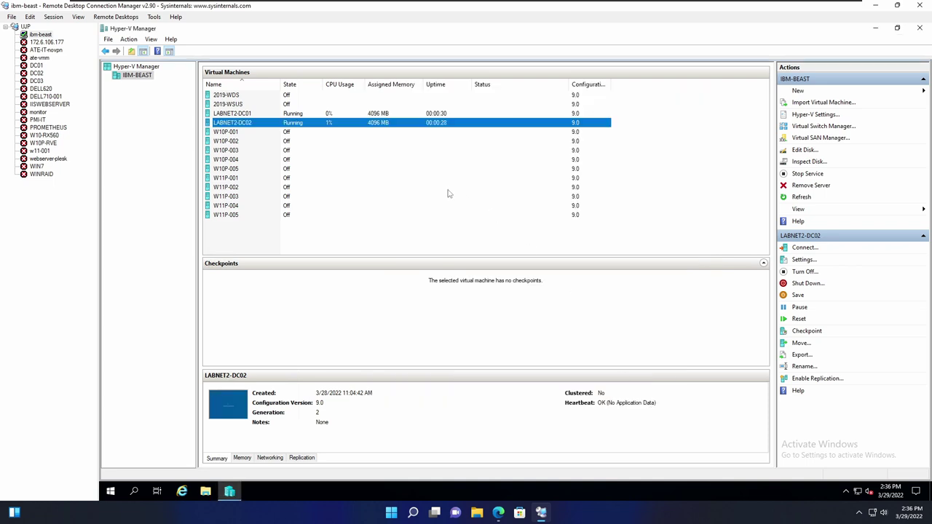
click(226, 97)
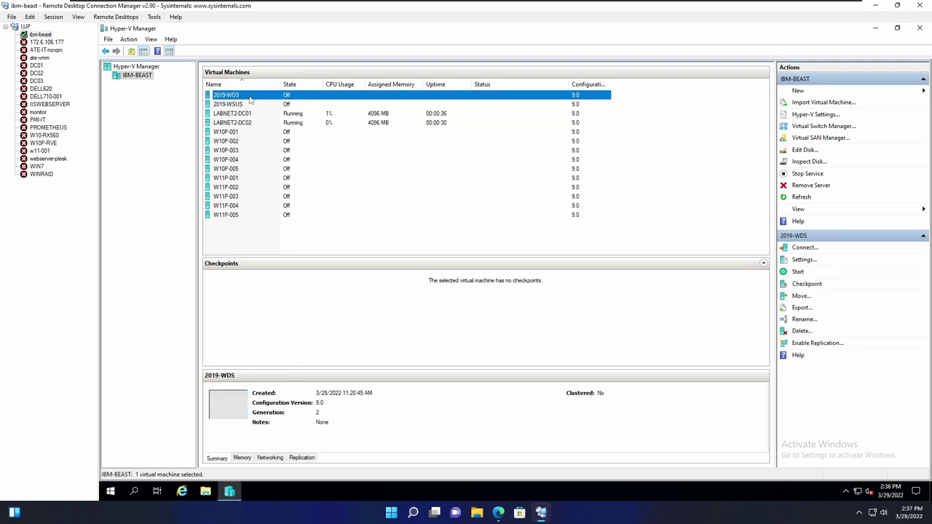
- Start virtual machines W10P-001 through W10P-004
click(240, 107)
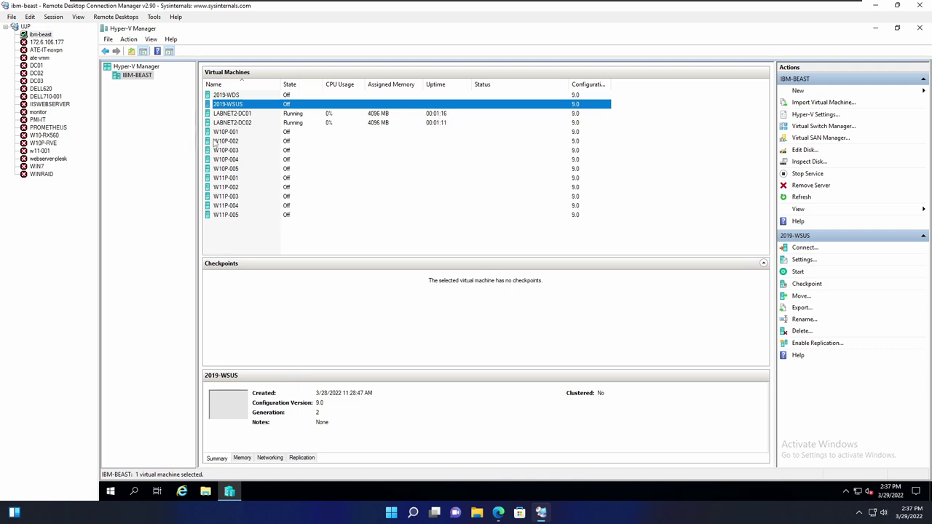
click(228, 135)
right_click(227, 134)
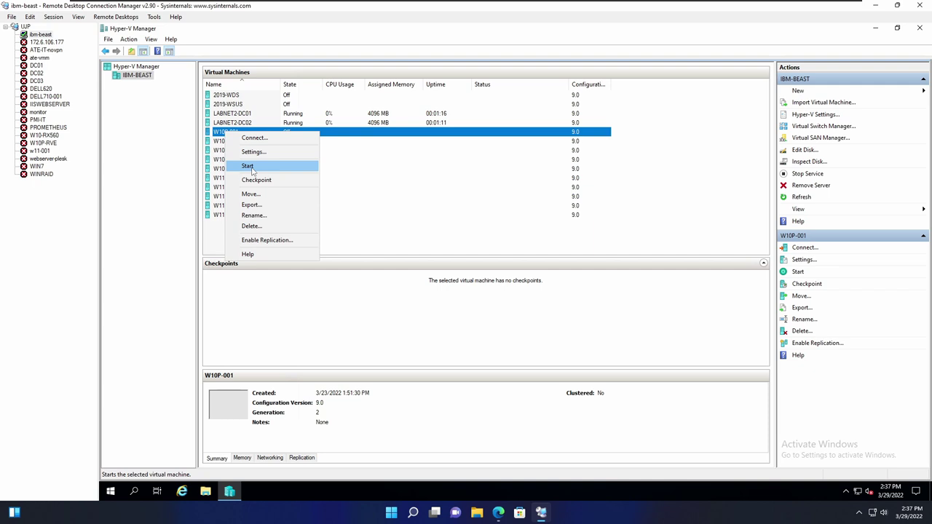
click(232, 163)
right_click(227, 142)
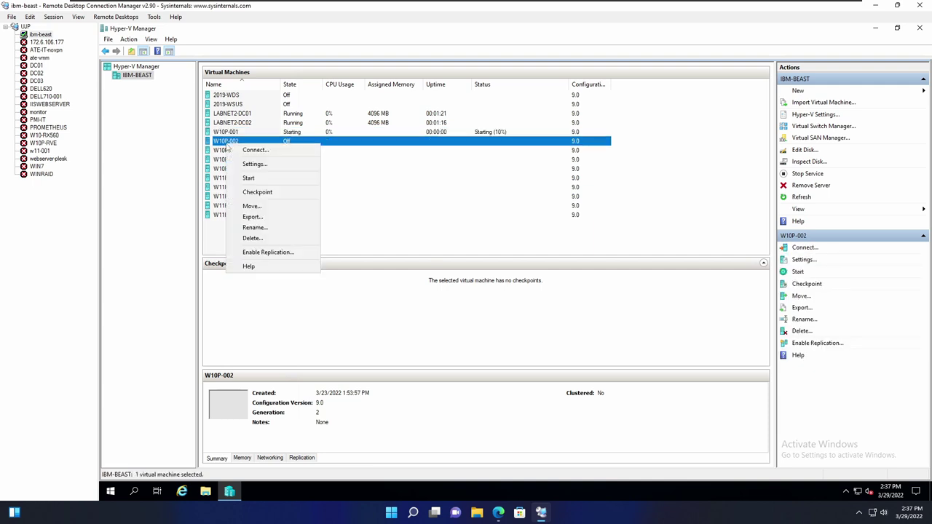
click(247, 179)
click(225, 150)
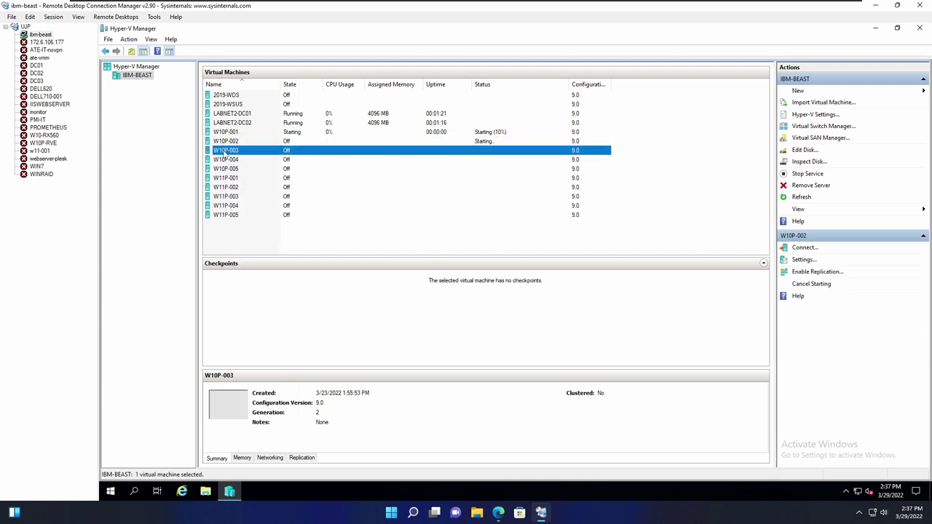
right_click(225, 150)
click(246, 185)
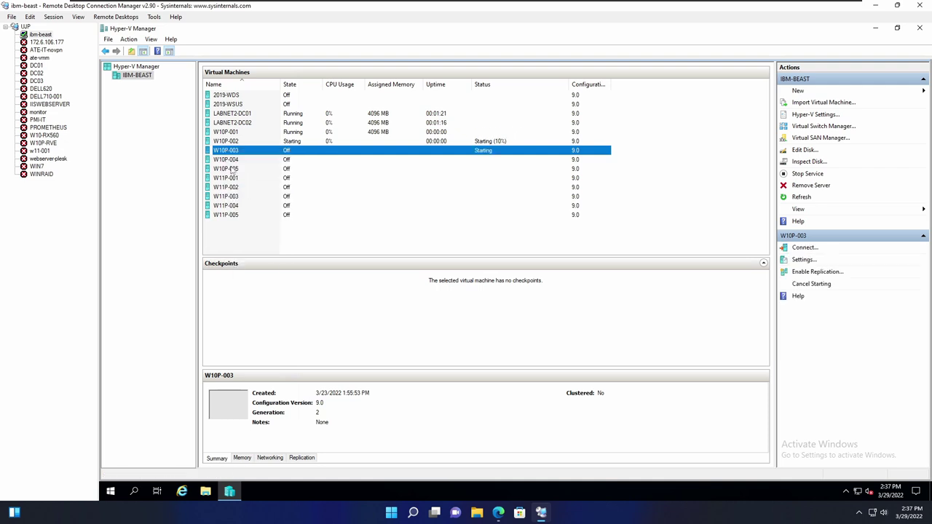
click(226, 161)
right_click(226, 162)
click(248, 195)
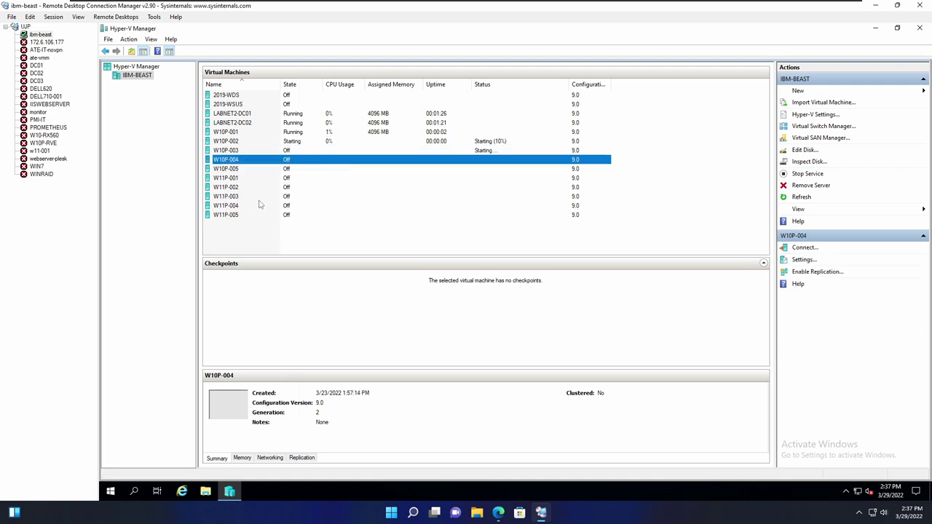
- Open the host Task Manager on its Performance graphs to watch CPU
right_click(112, 492)
click(154, 382)
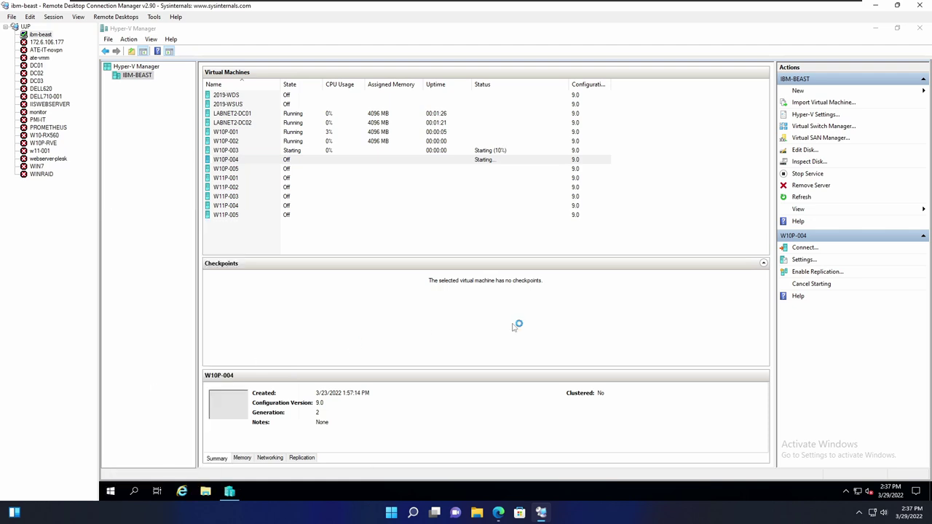
click(590, 98)
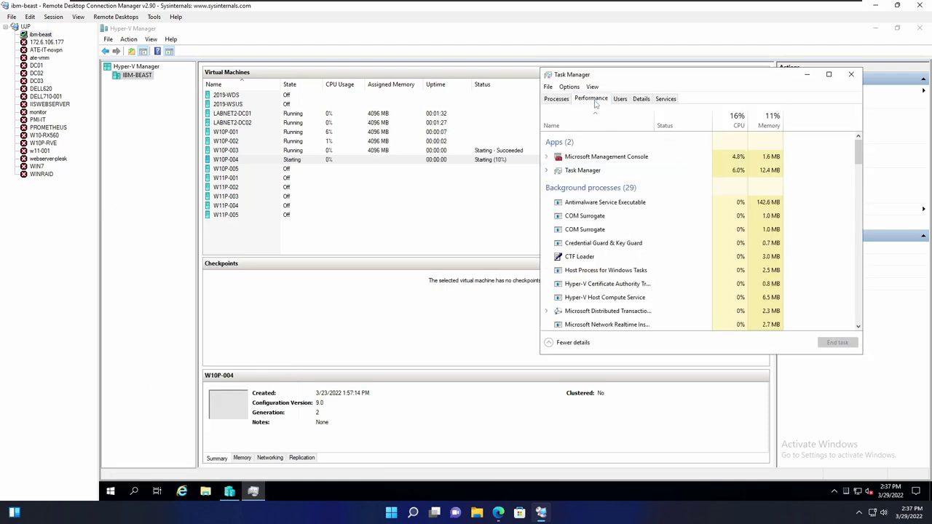
- Start W10P-005, W11P-001 and W11P-002
click(233, 168)
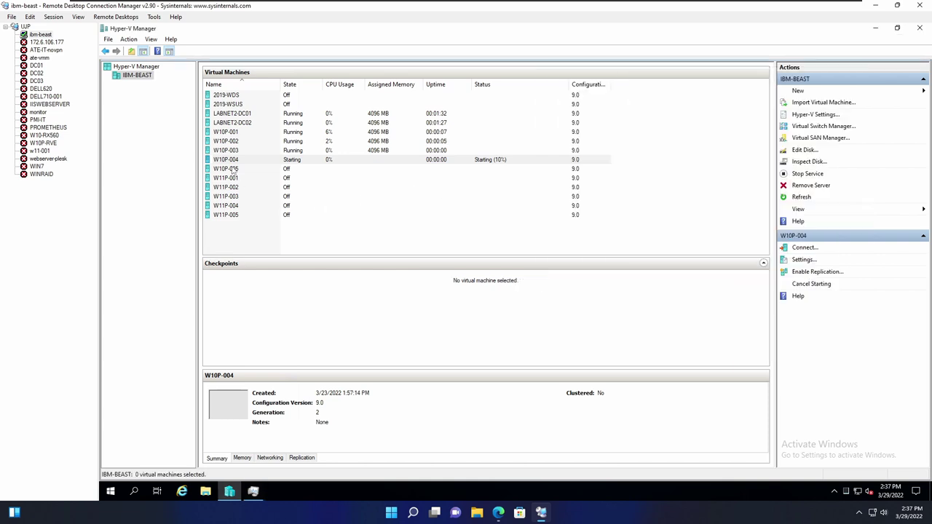
right_click(242, 171)
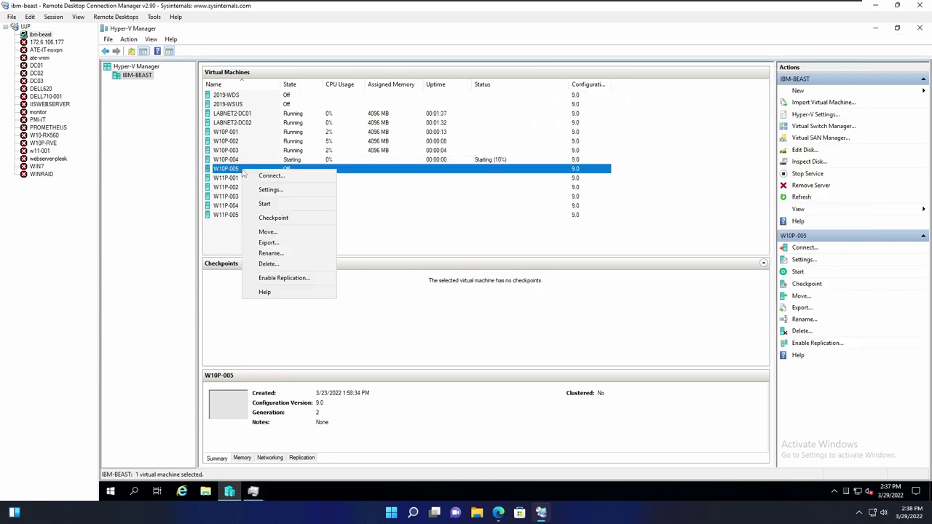
click(279, 204)
click(235, 179)
right_click(235, 179)
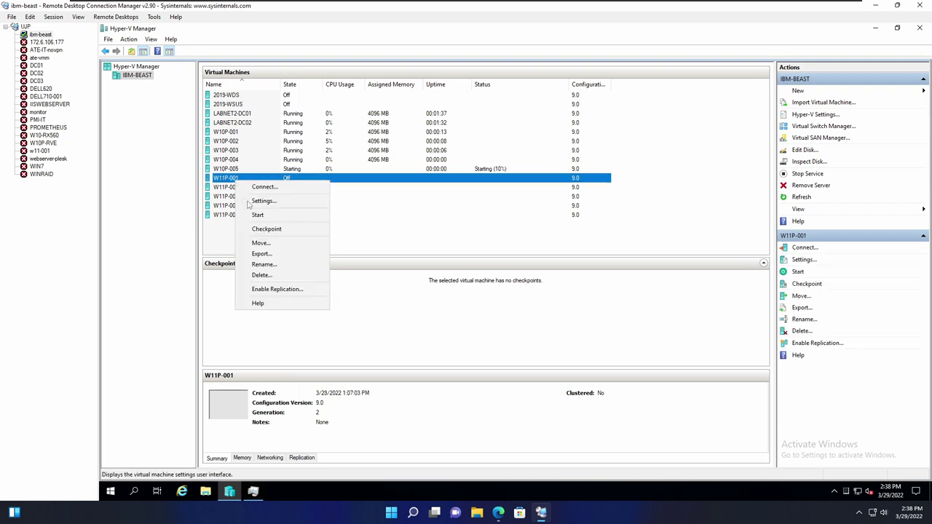
click(258, 215)
click(240, 189)
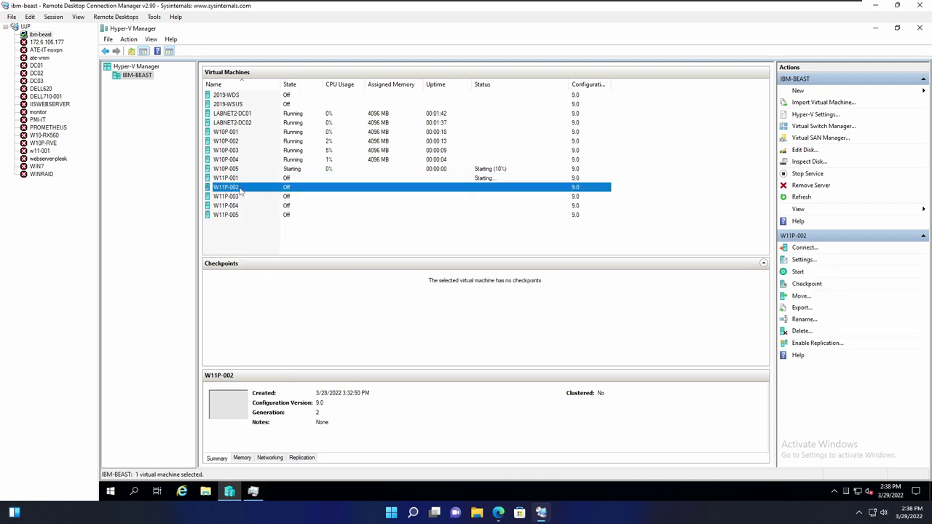
right_click(239, 189)
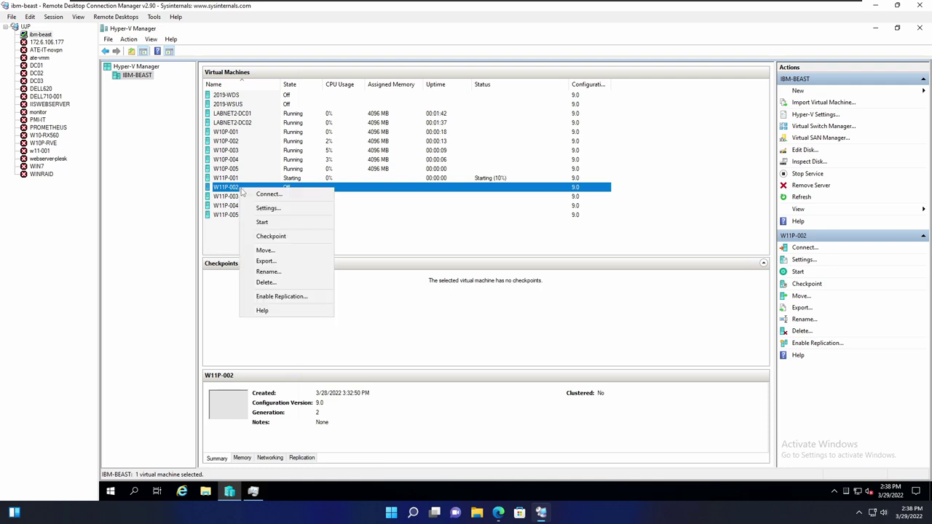
click(266, 222)
- Start W11P-003, W11P-004 and W11P-005, then return to Task Manager's CPU view
click(240, 198)
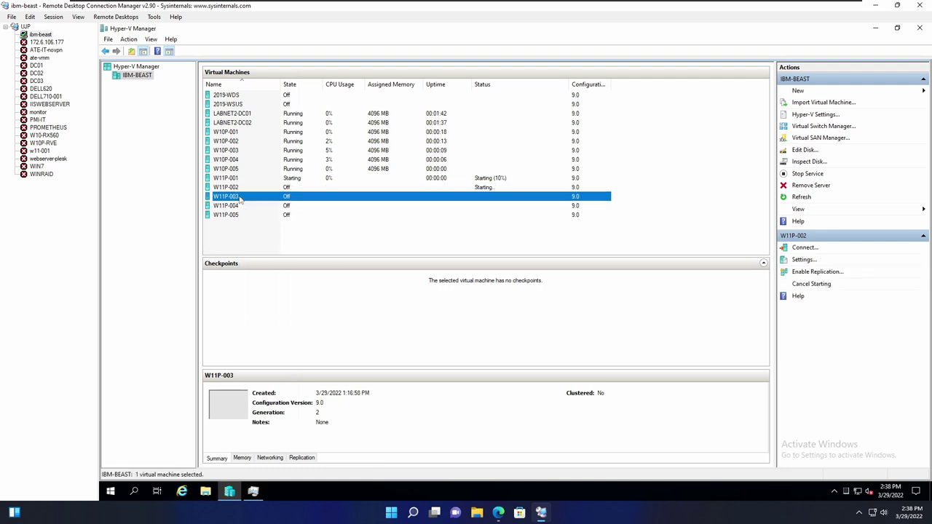
right_click(240, 198)
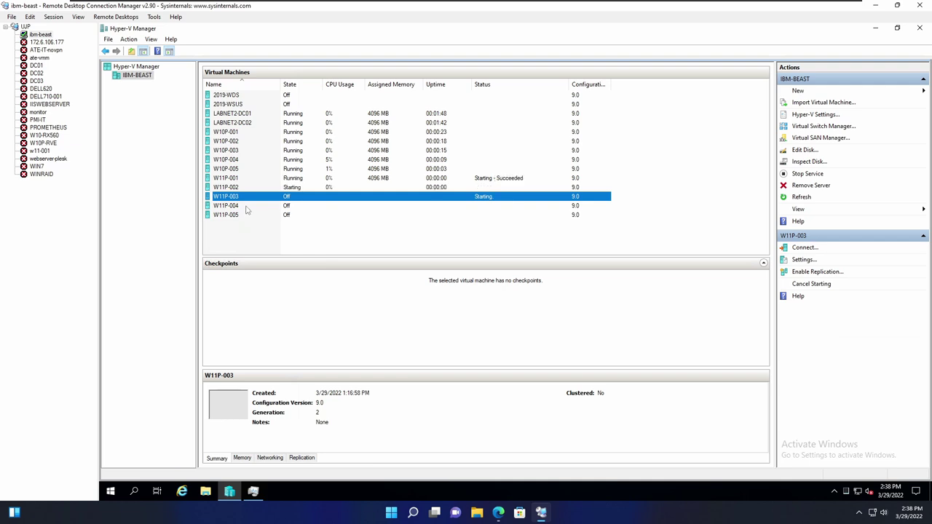
click(248, 207)
right_click(246, 206)
click(269, 241)
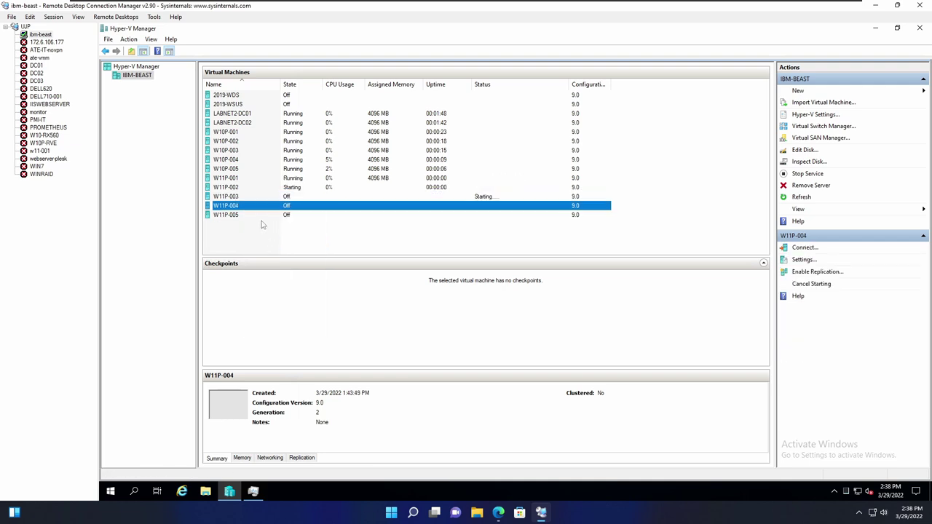
click(256, 215)
right_click(258, 215)
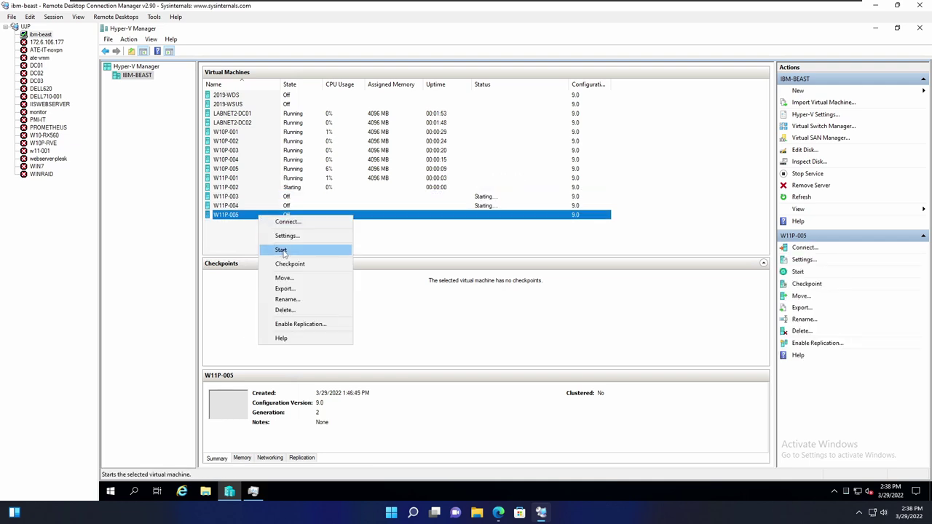
click(283, 251)
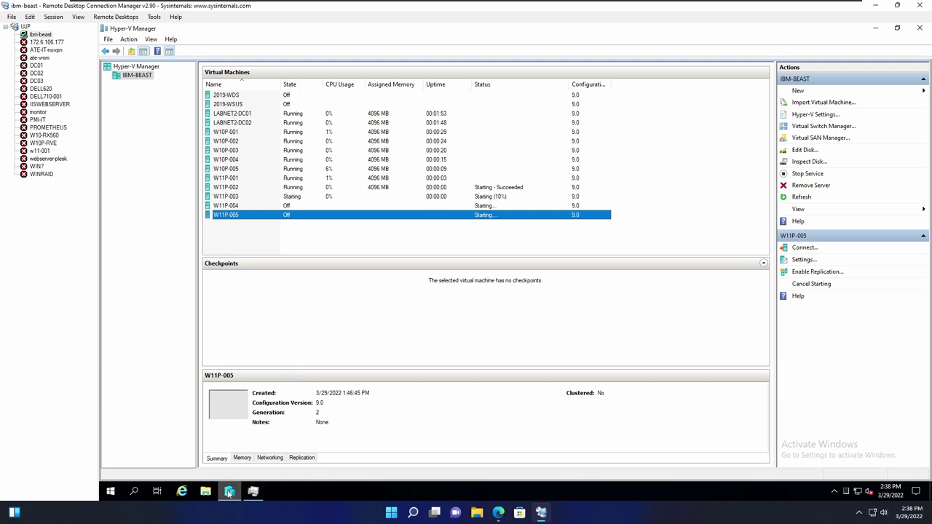
click(253, 490)
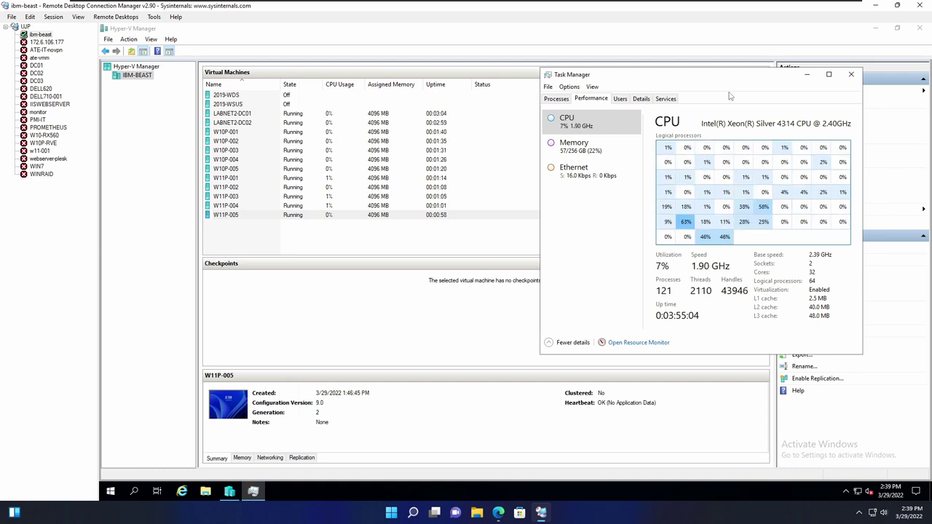
- Return to Hyper-V Manager with W10P-001 selected after reviewing host CPU load
click(226, 134)
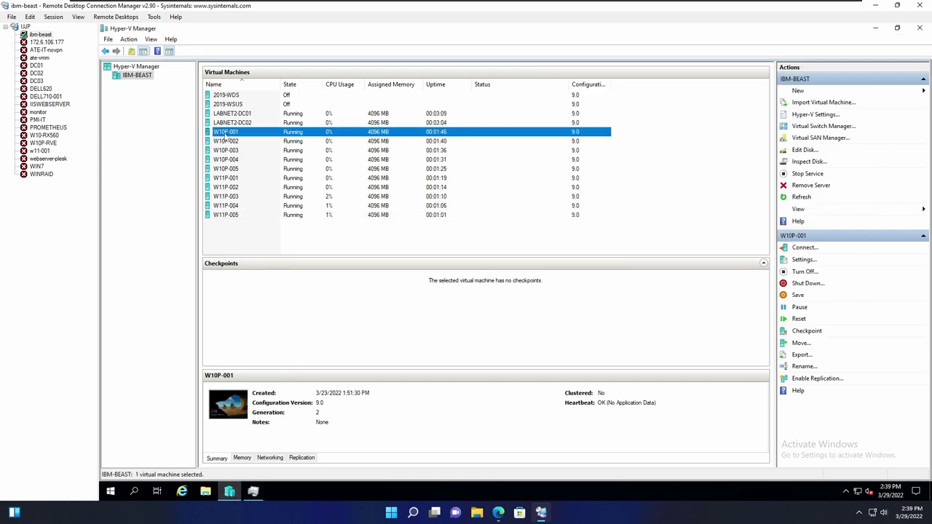
- Connect to W10P-001's console and sign in with the account password
double_click(226, 134)
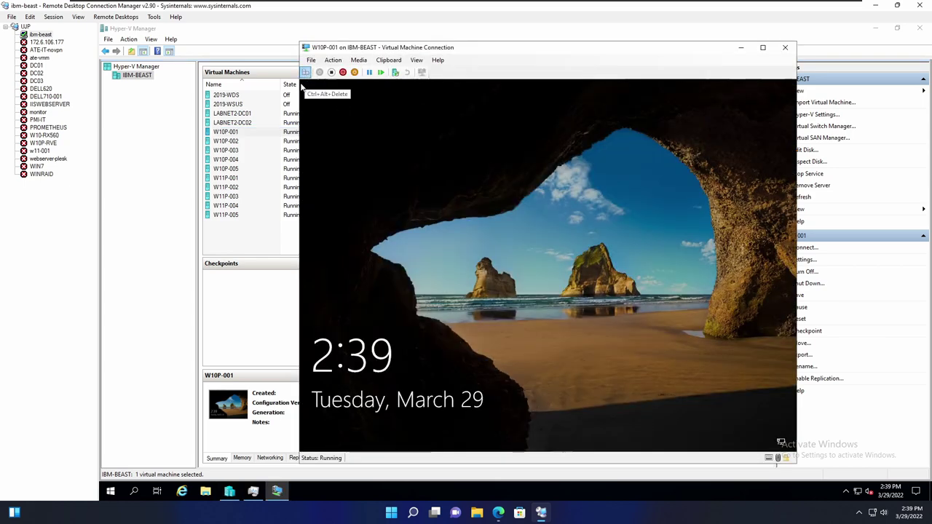
click(498, 357)
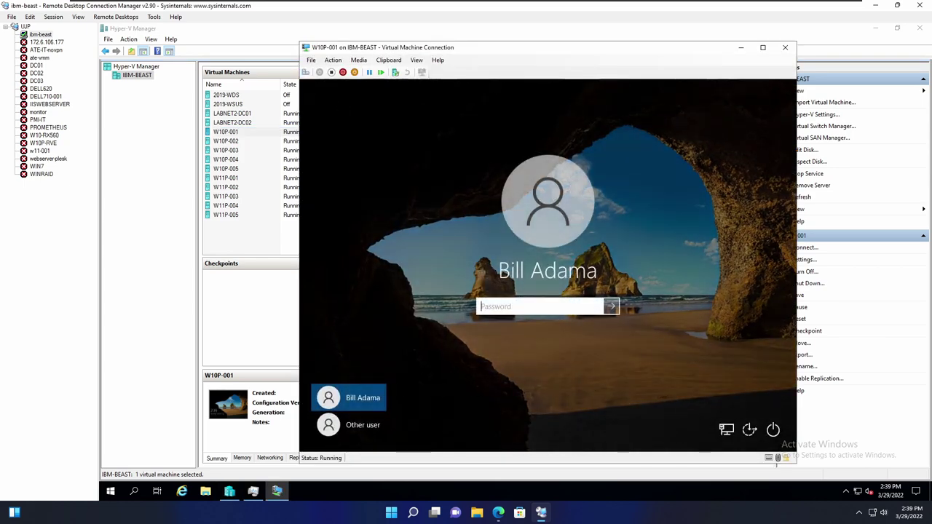
text(•••••••••••••)
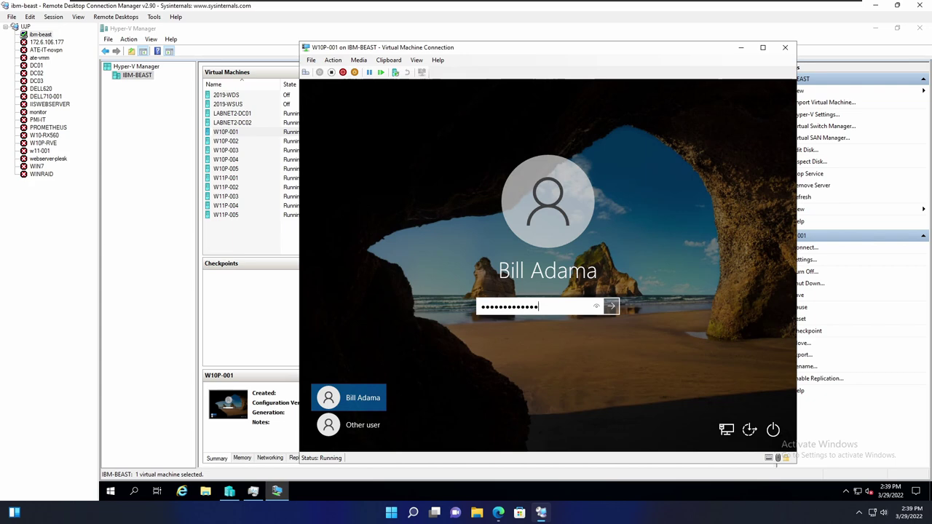
key(Return)
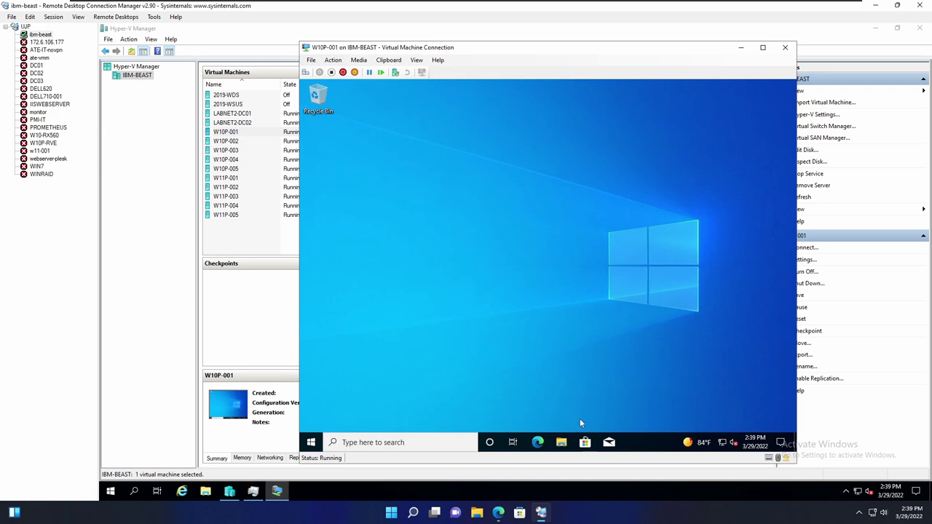
- In the VM's File Explorer, reach \\192.168.5.3 after \\ds1621 fails to resolve
click(561, 442)
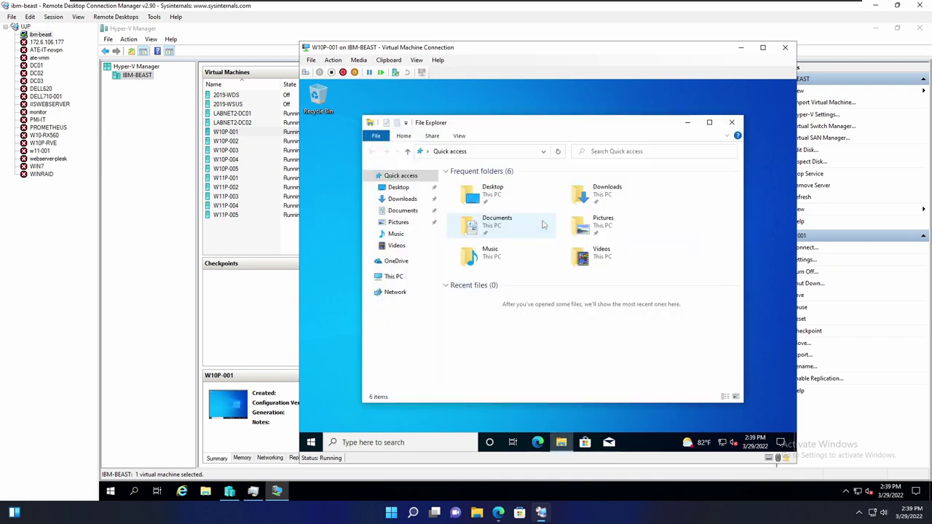
click(499, 152)
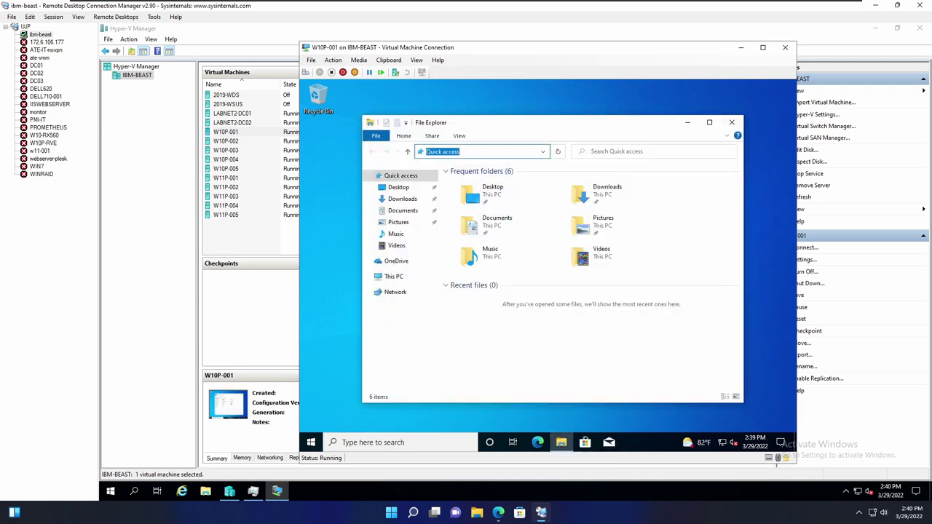
text(\\ds1621)
key(ctrl+a)
key(End)
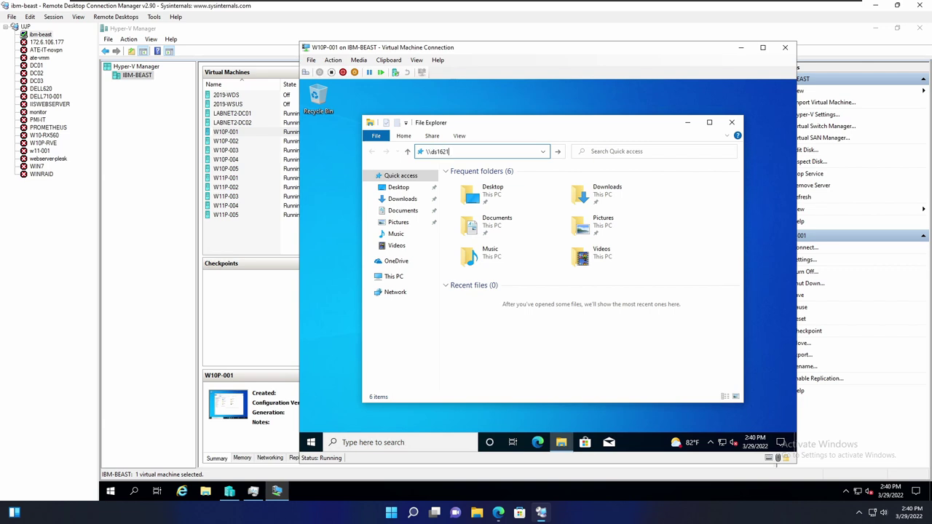
key(Return)
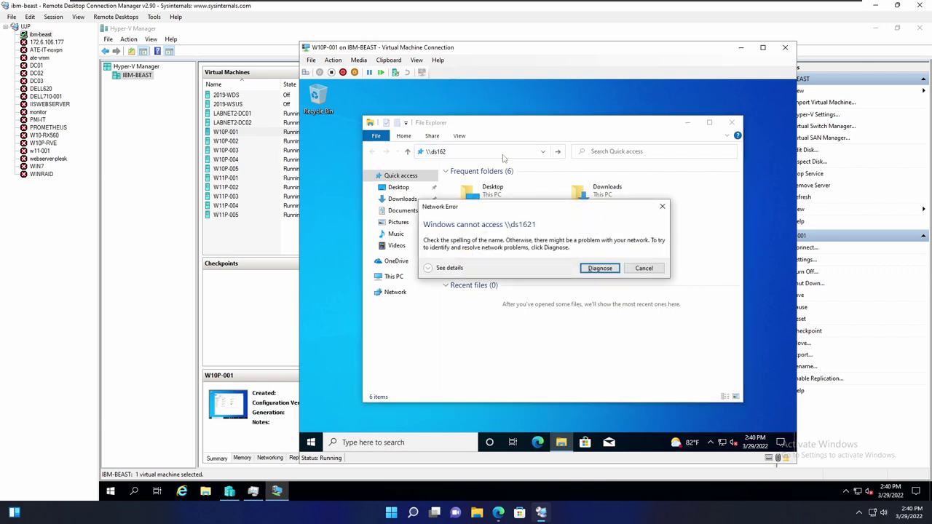
click(643, 268)
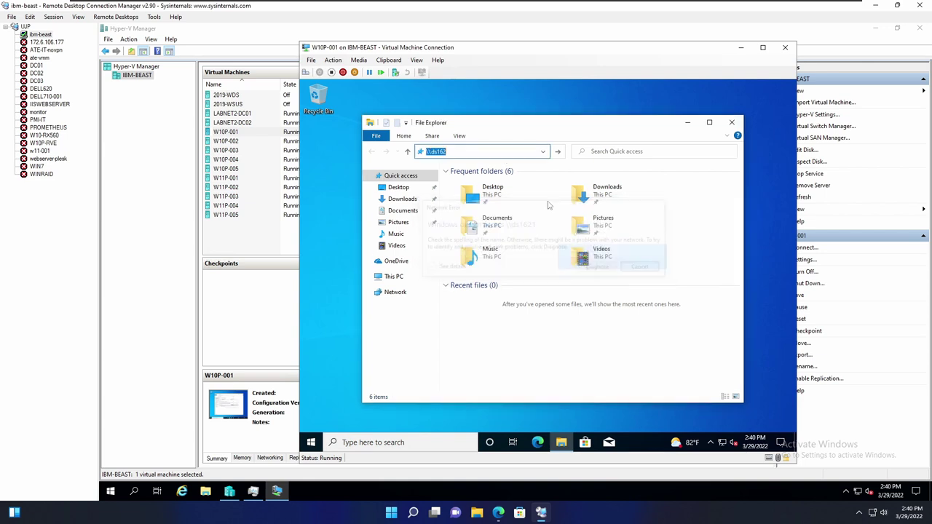
click(478, 156)
key(BackSpace)
key(BackSpace)
text(192.1)
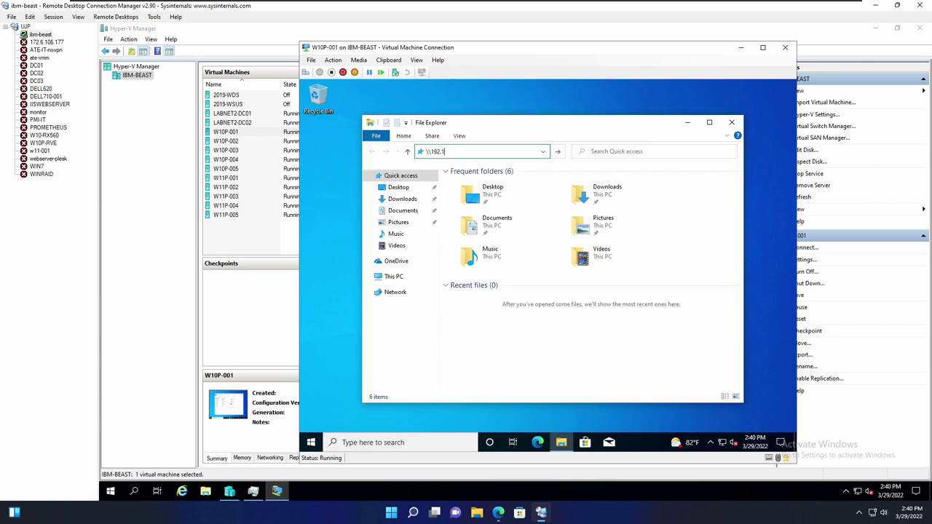
text(68.5.3)
key(Return)
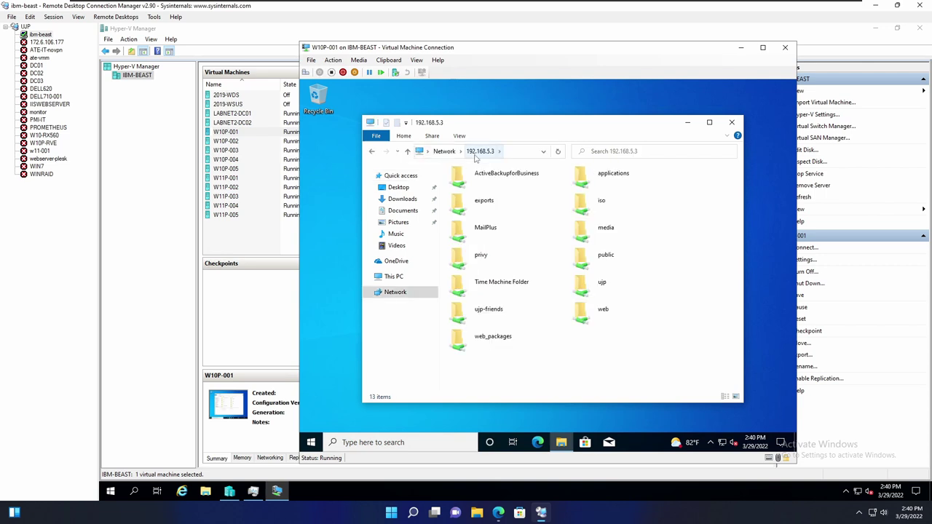
- Open the applications share and its Folding at home folder
click(603, 180)
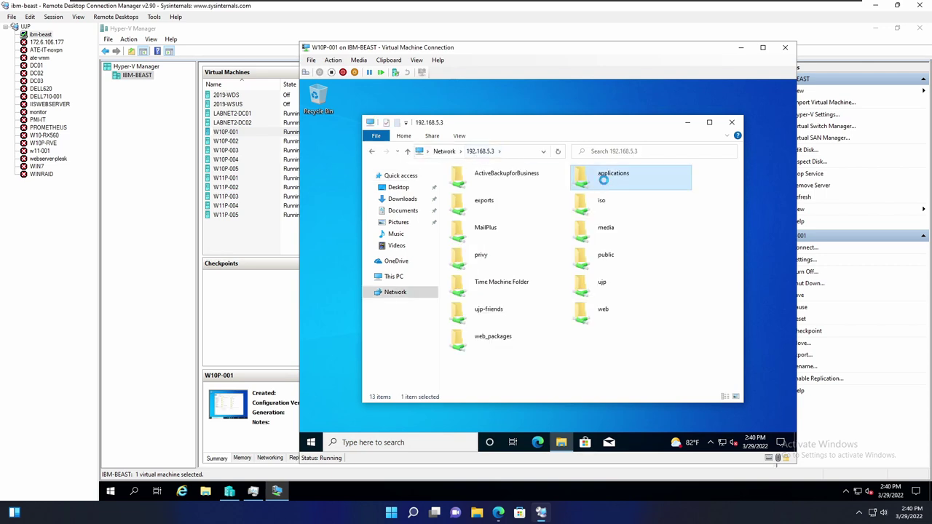
double_click(603, 181)
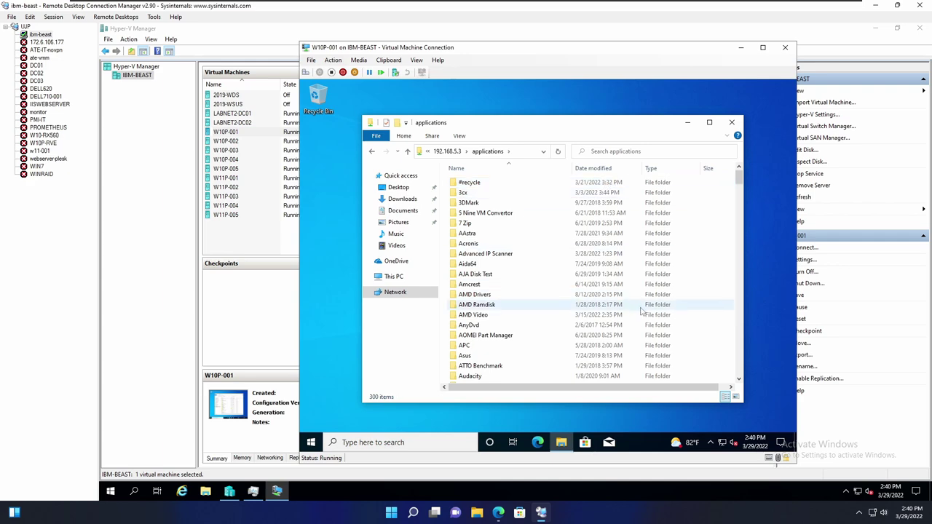
scroll(738, 347, down, 12)
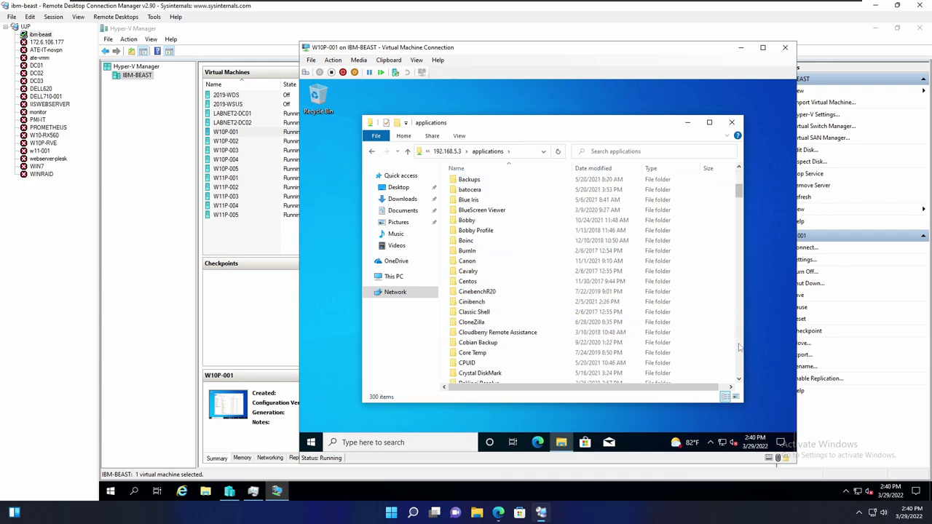
scroll(739, 347, down, 7)
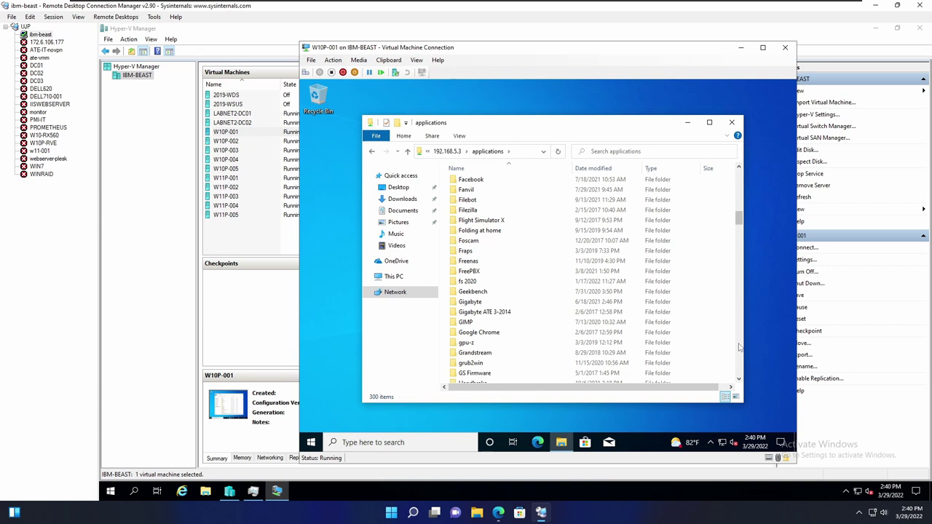
double_click(490, 231)
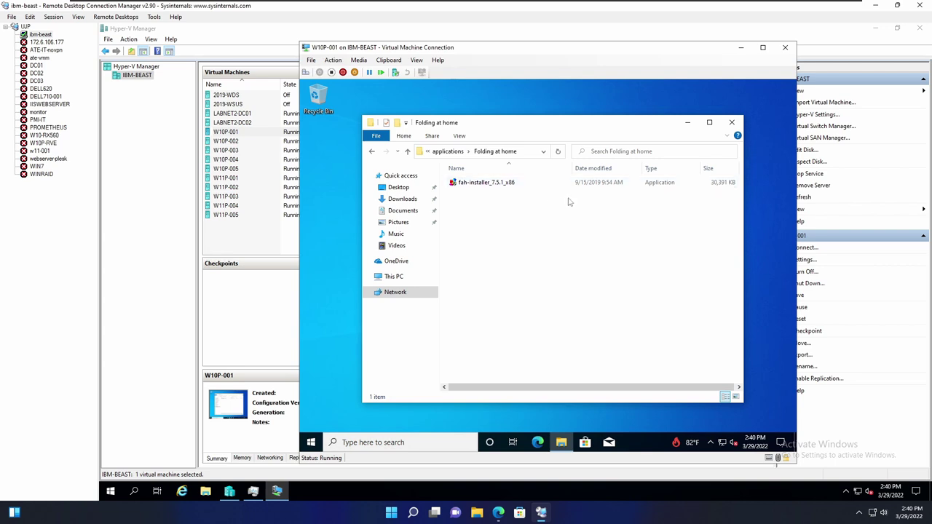
- Launch fah-installer past the security prompts and start the Folding@home express install
double_click(496, 185)
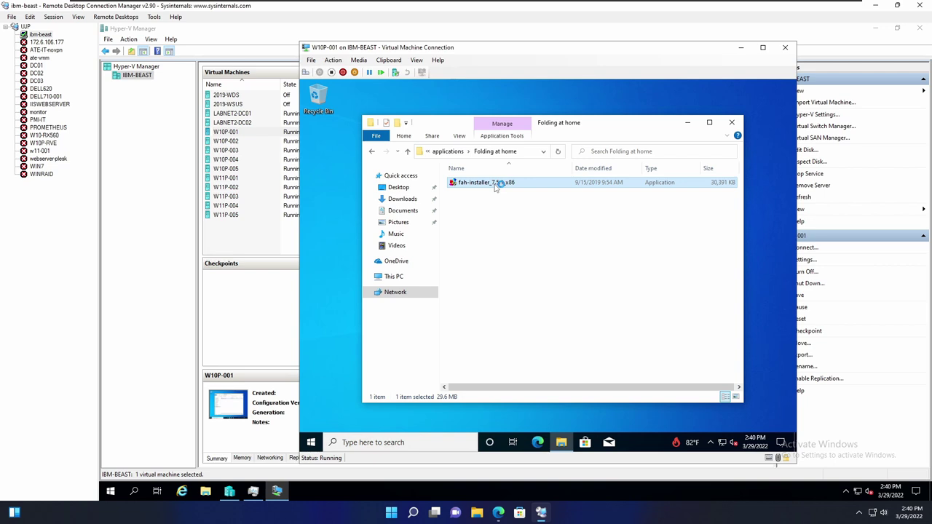
click(582, 271)
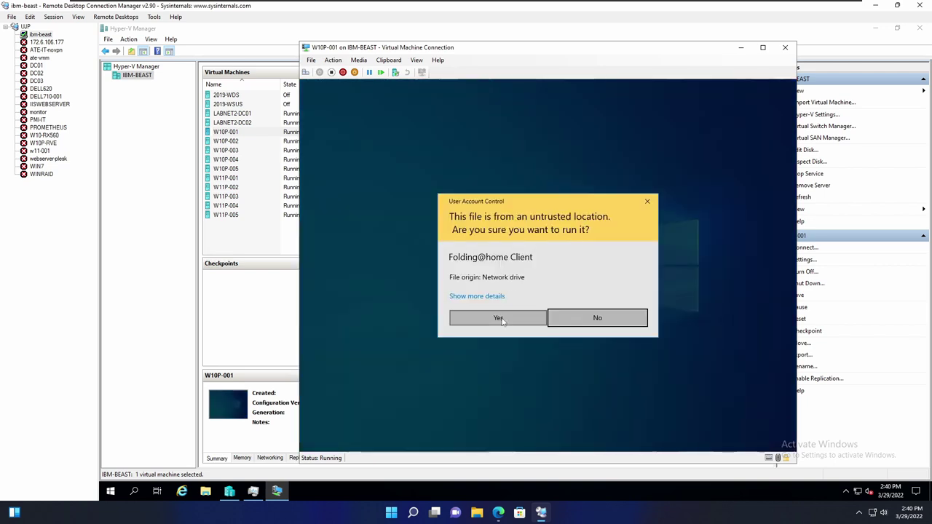
click(498, 318)
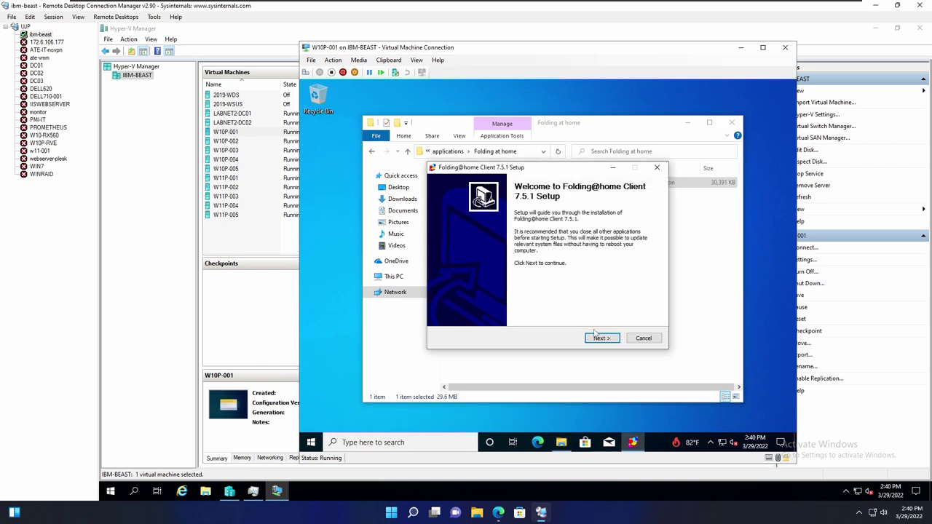
click(599, 338)
click(603, 338)
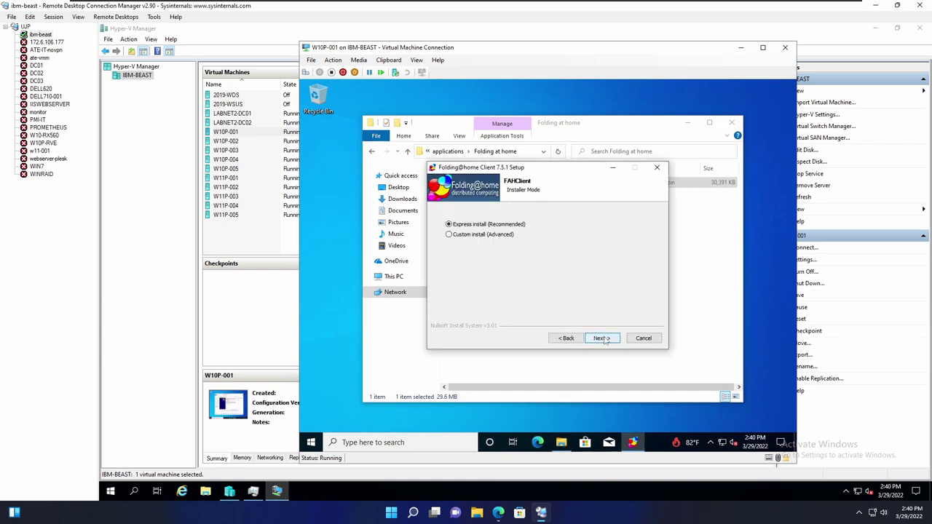
click(601, 338)
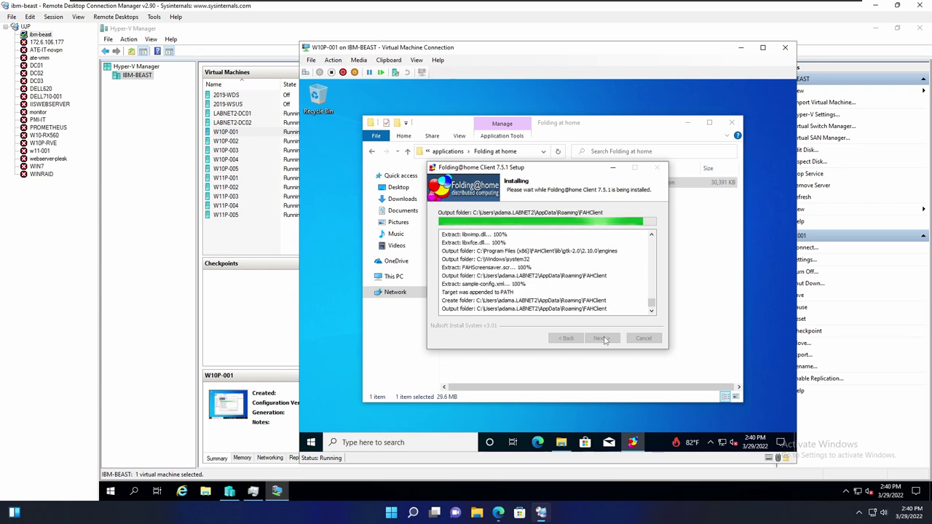
- Finish setup, close the Folding at home folder, and allow fahclient through the firewall
click(602, 339)
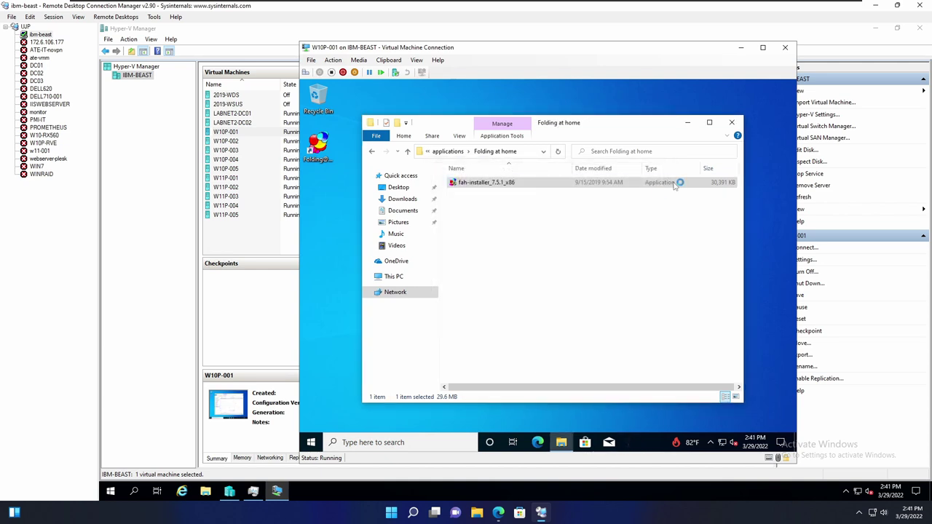
click(730, 122)
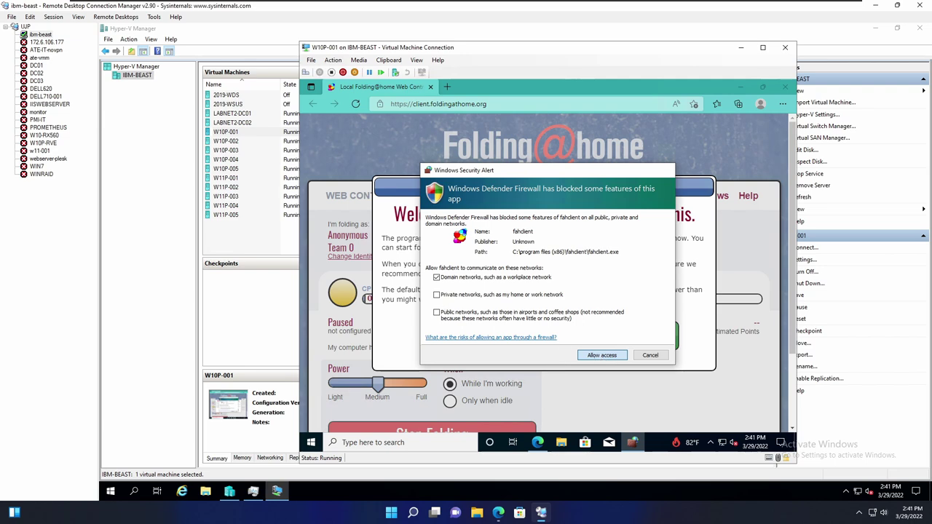
click(602, 355)
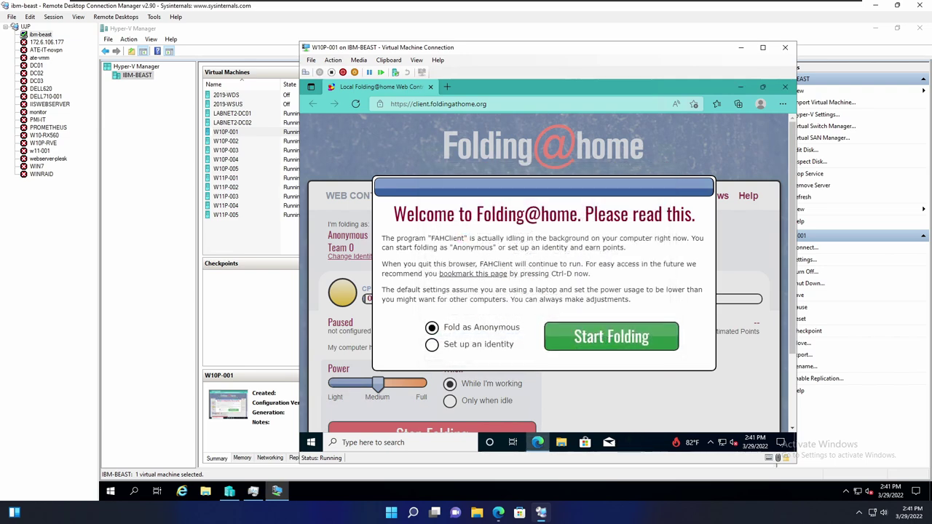
- Start folding as Anonymous at Full power, then close Edge
click(601, 341)
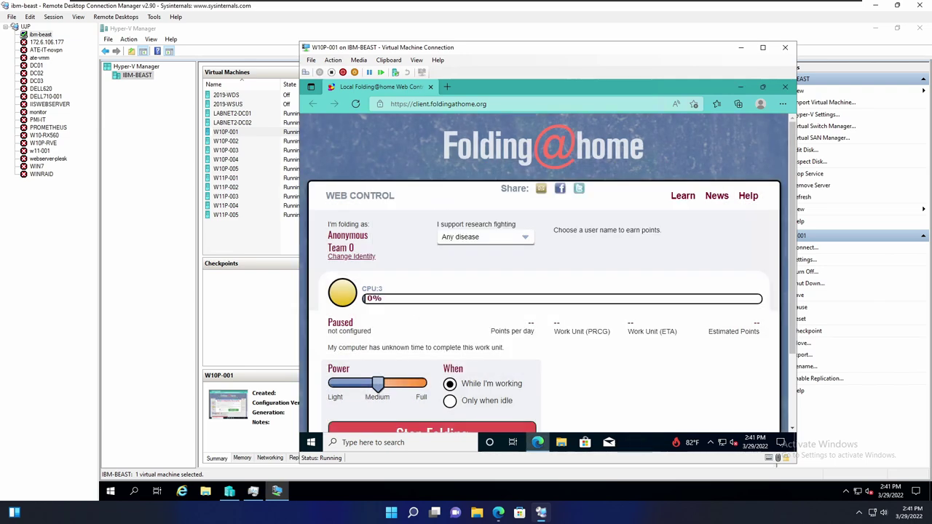
click(419, 384)
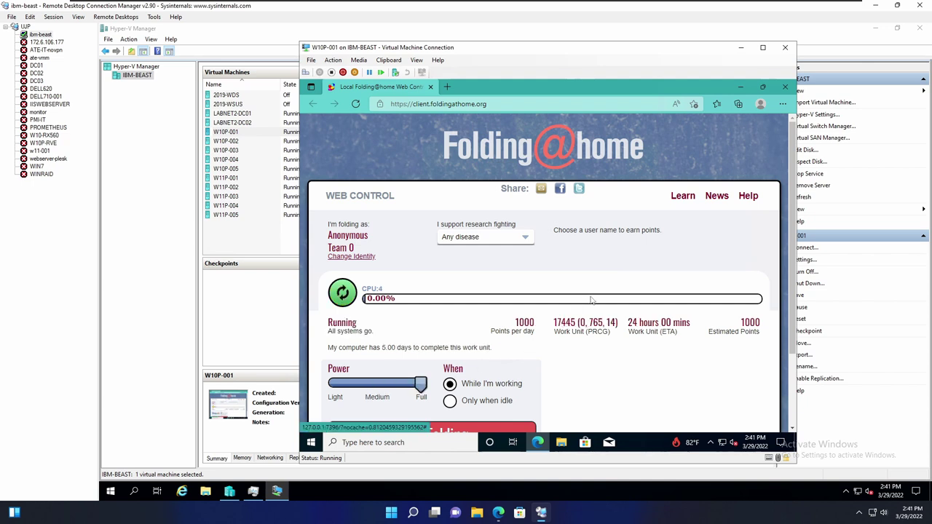
click(785, 87)
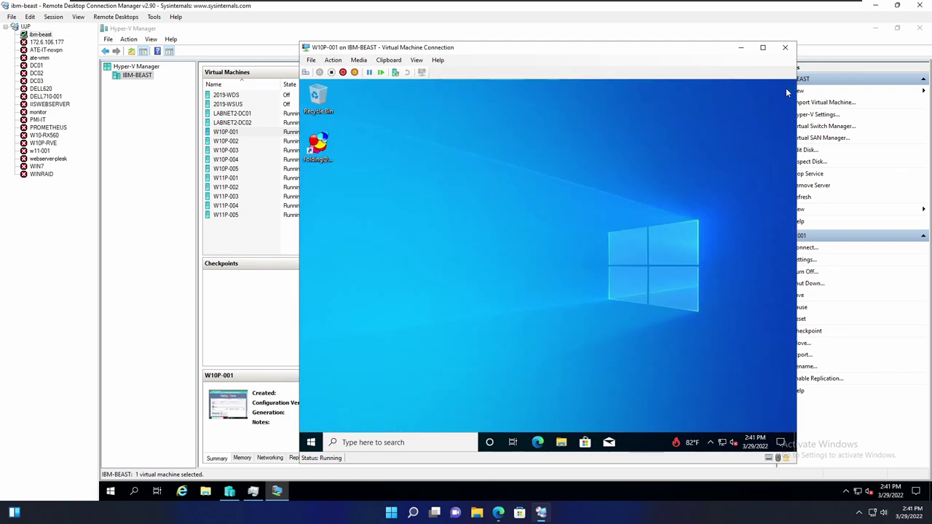
- Show Task Manager's CPU per logical processor, confirming ~99% on all four, then close W10P-001's window
right_click(311, 442)
click(343, 330)
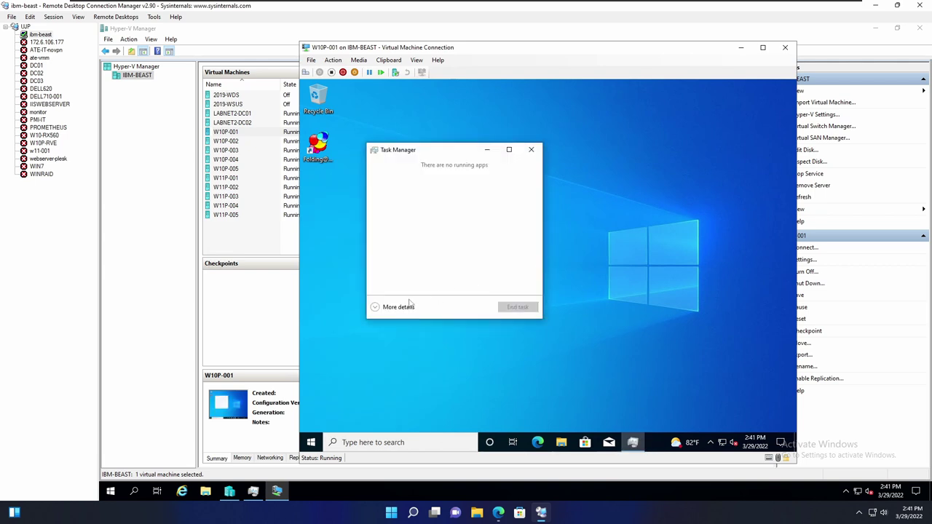
click(386, 307)
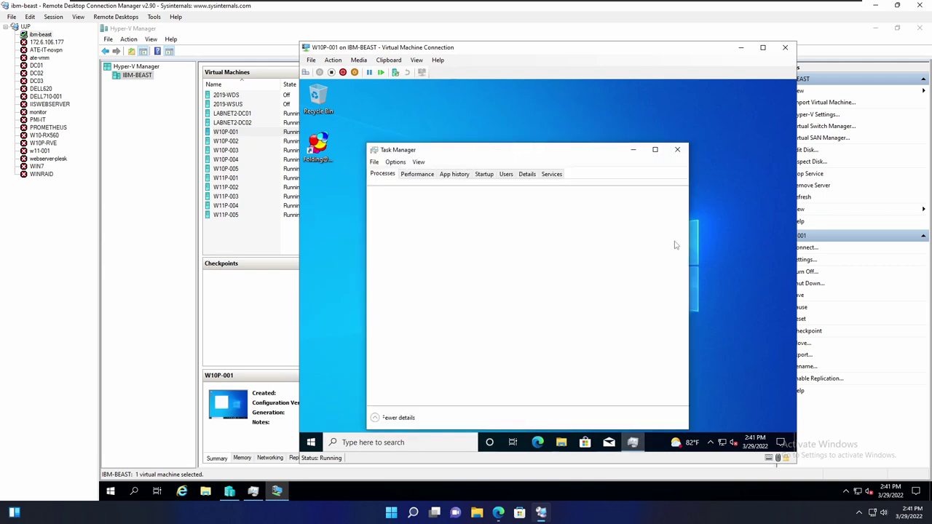
click(417, 174)
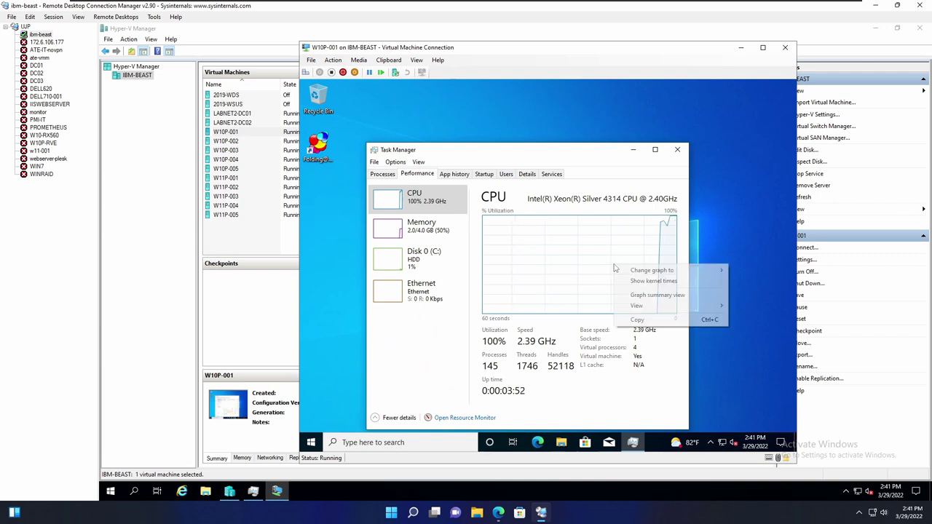
right_click(616, 266)
mouse_move(648, 270)
click(575, 283)
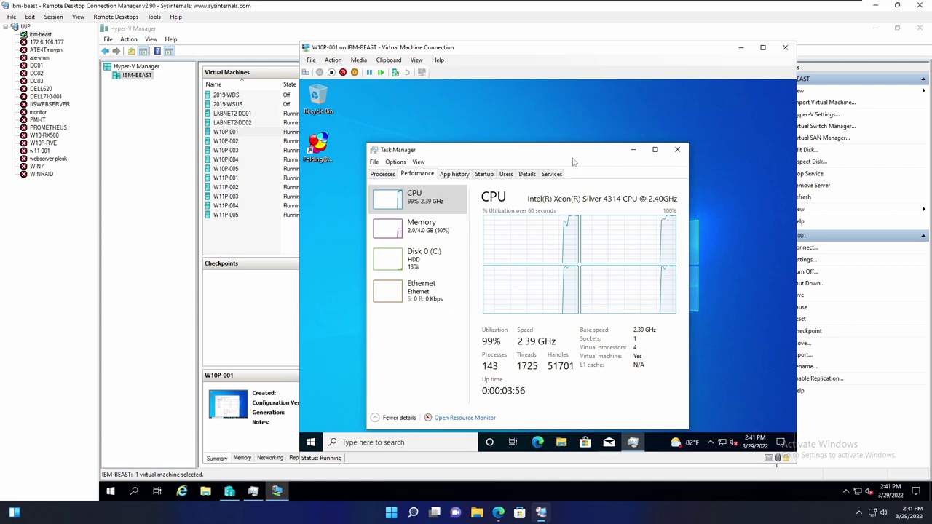
drag(572, 158, 663, 124)
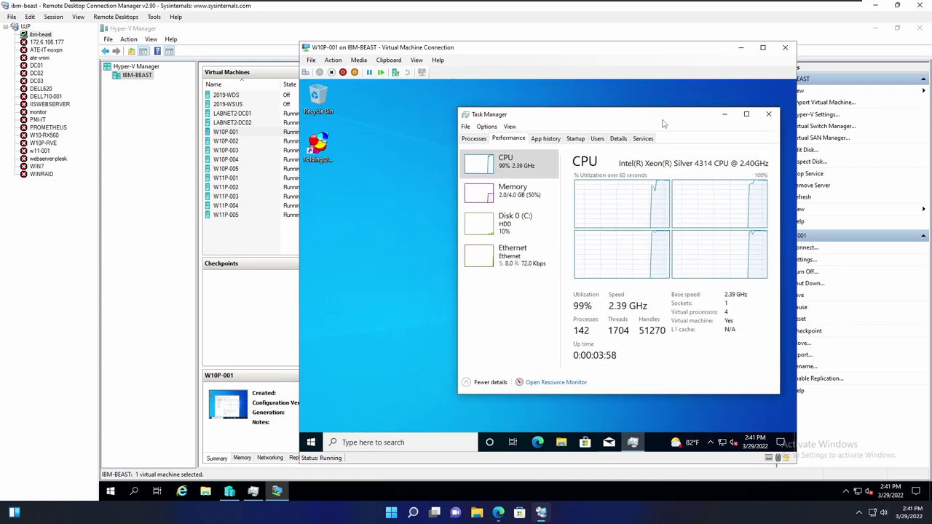
click(784, 47)
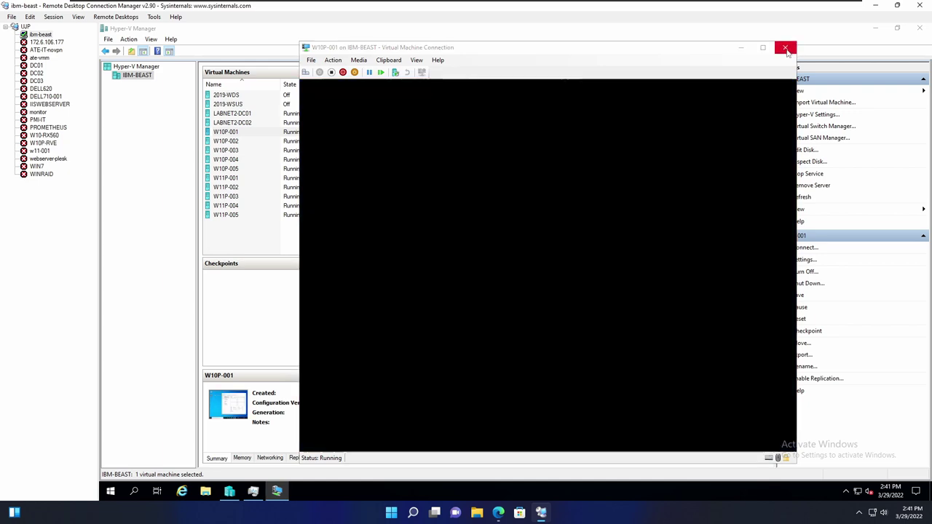
- Connect to W11P-001 and sign in with the account password
click(232, 179)
double_click(233, 179)
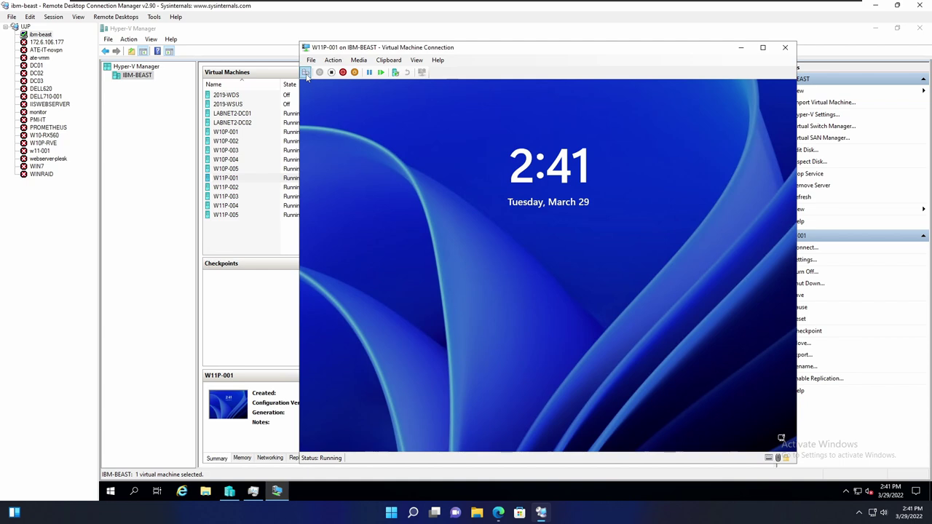
click(367, 256)
text(aaaaaaaaaa)
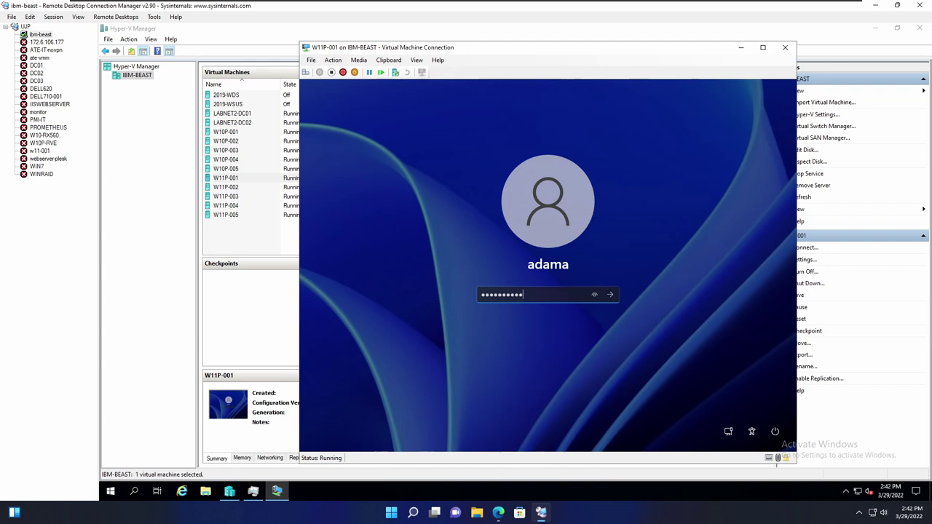
key(Return)
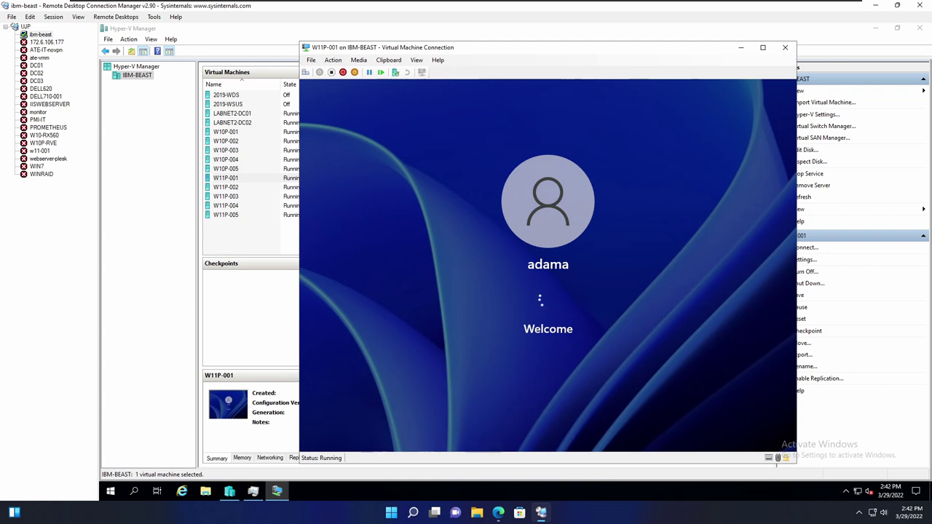
- Check W11P-001's settings (2 virtual processors, 4096 MB) and cancel without changes
click(311, 59)
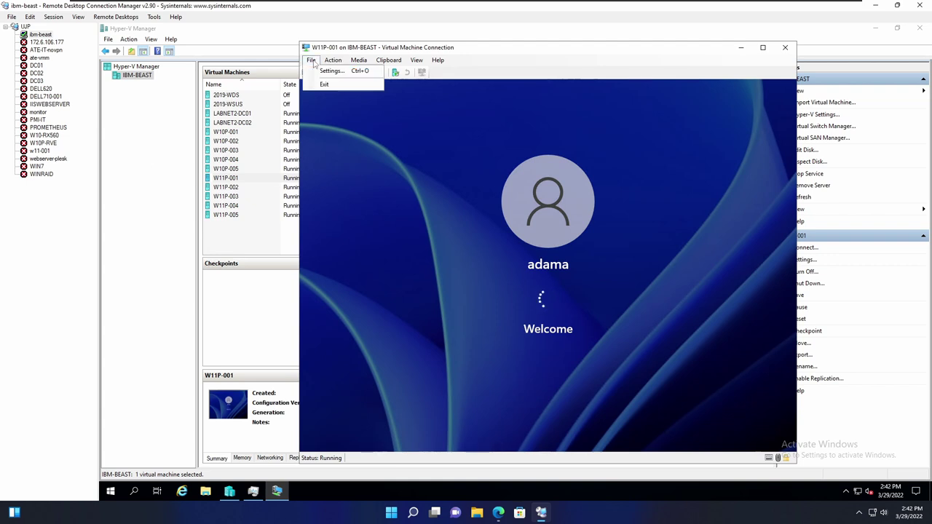
click(329, 71)
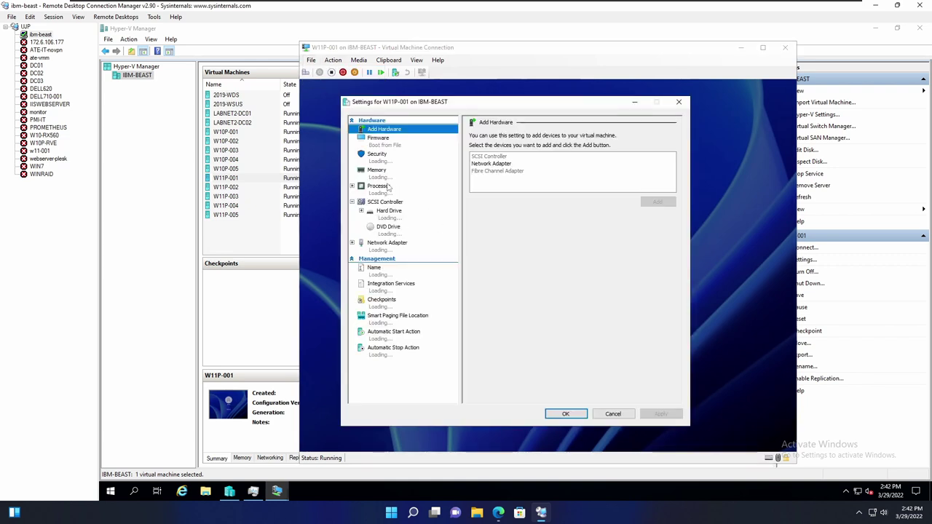
click(372, 193)
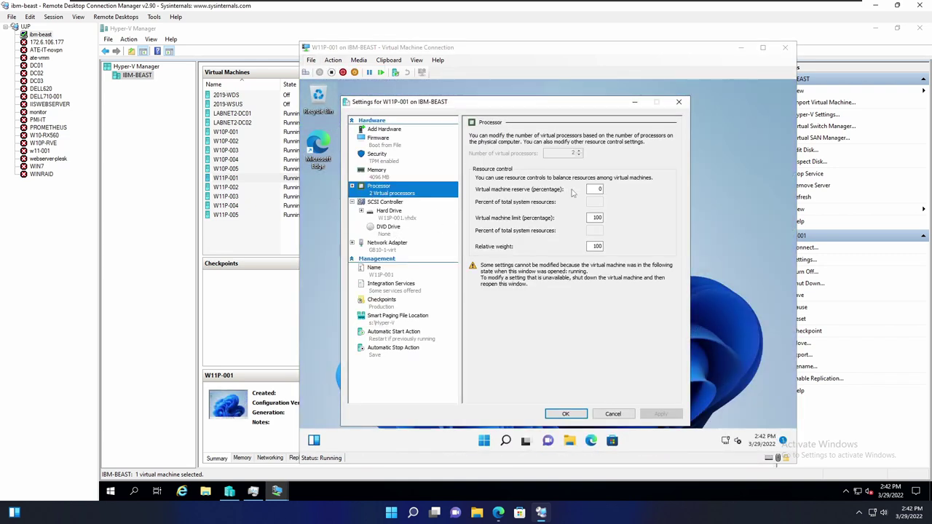
click(603, 412)
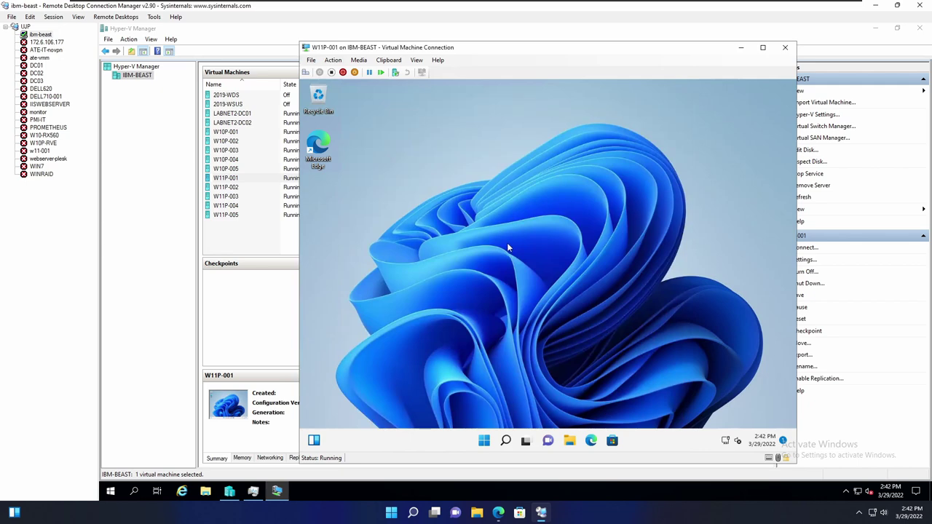
- Open File Explorer in the VM and go to the \\192.168.5.3 share
click(569, 441)
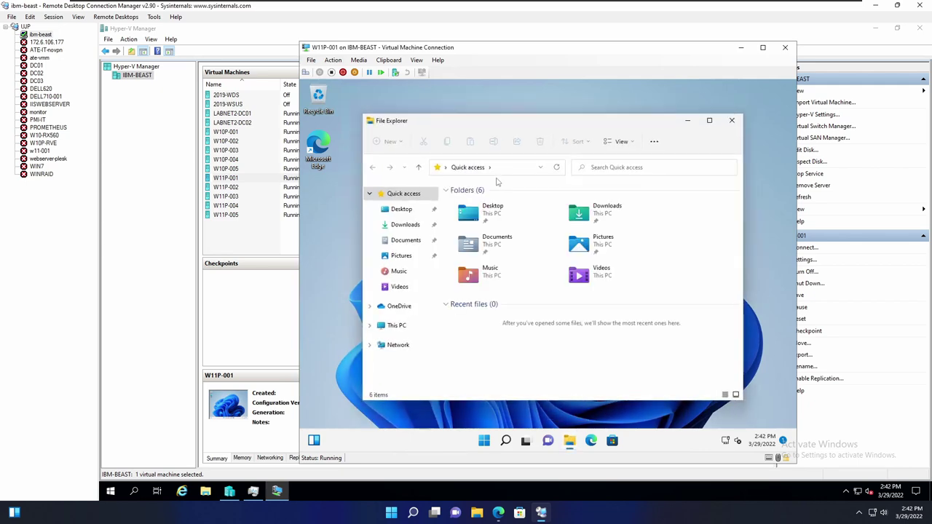
text(\\192.168.5.)
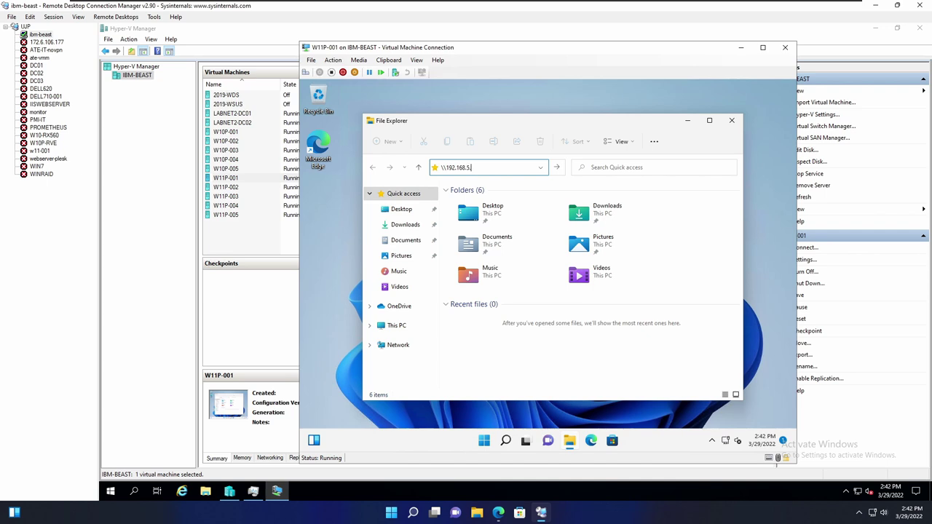
key(Return)
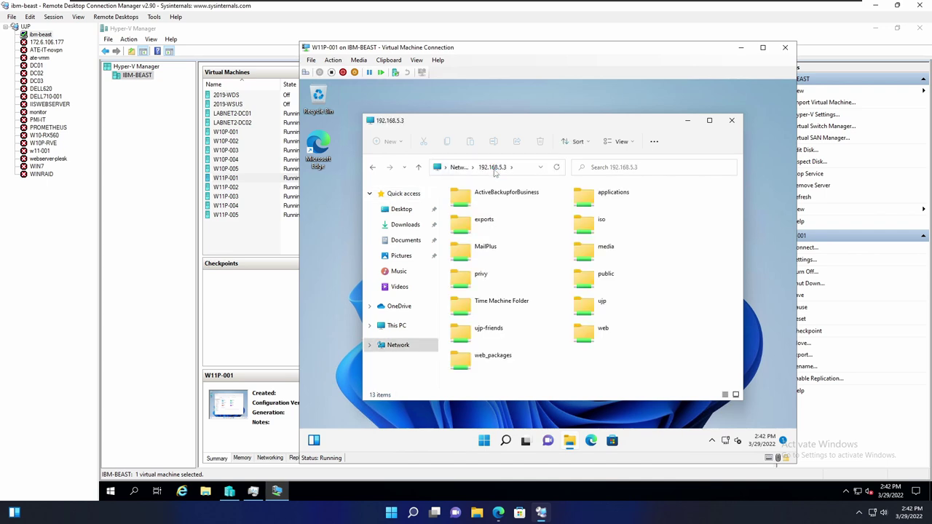
- Open applications > Folding at home and run fah-installer_7.5.1_x86
double_click(593, 198)
scroll(743, 355, down, 13)
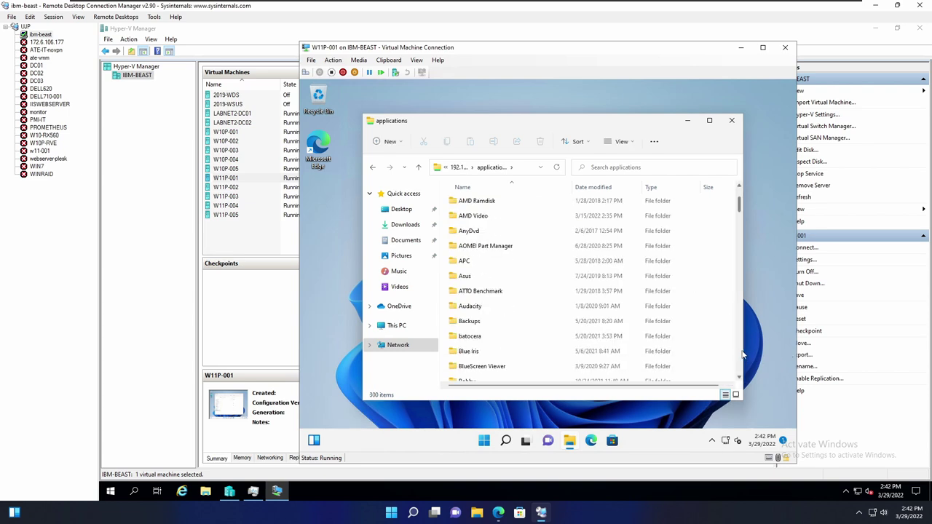
scroll(742, 354, down, 10)
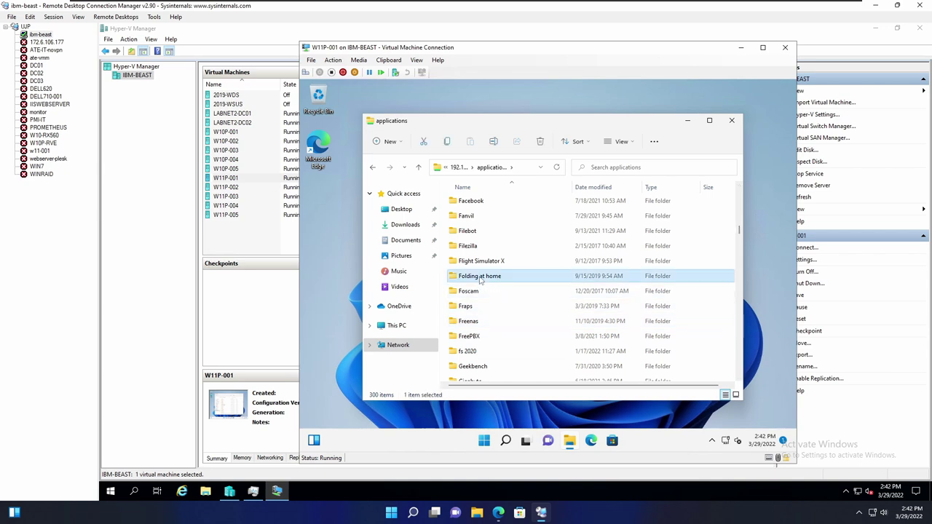
double_click(480, 276)
click(481, 206)
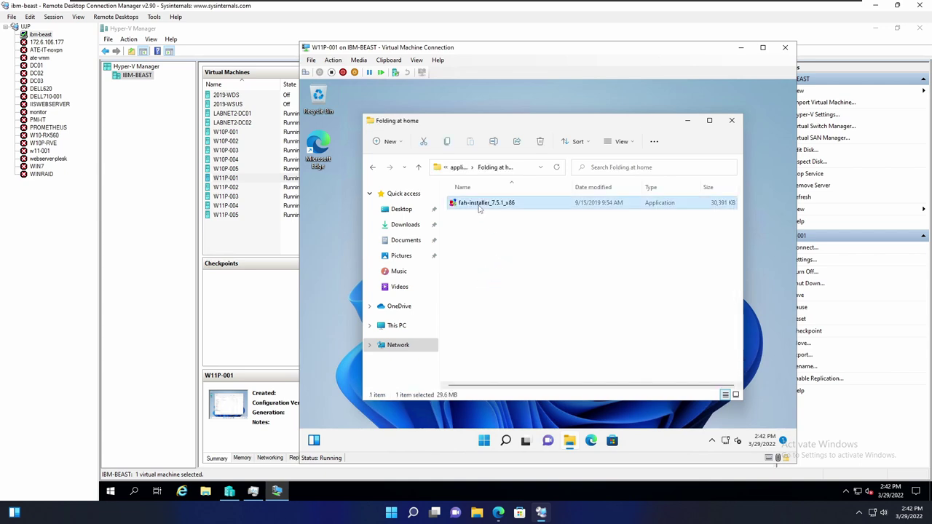
double_click(481, 205)
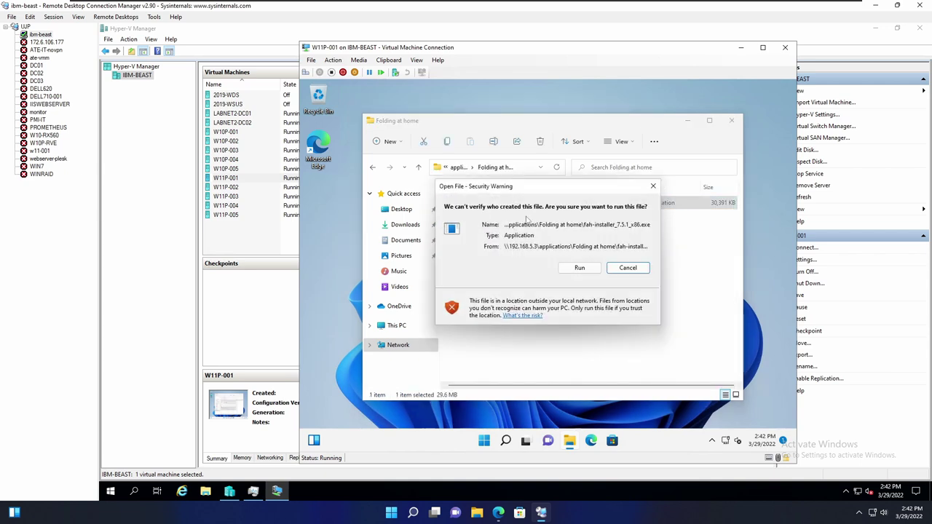
- Approve the security prompts and express-install Folding@home Client 7.5.1
click(580, 268)
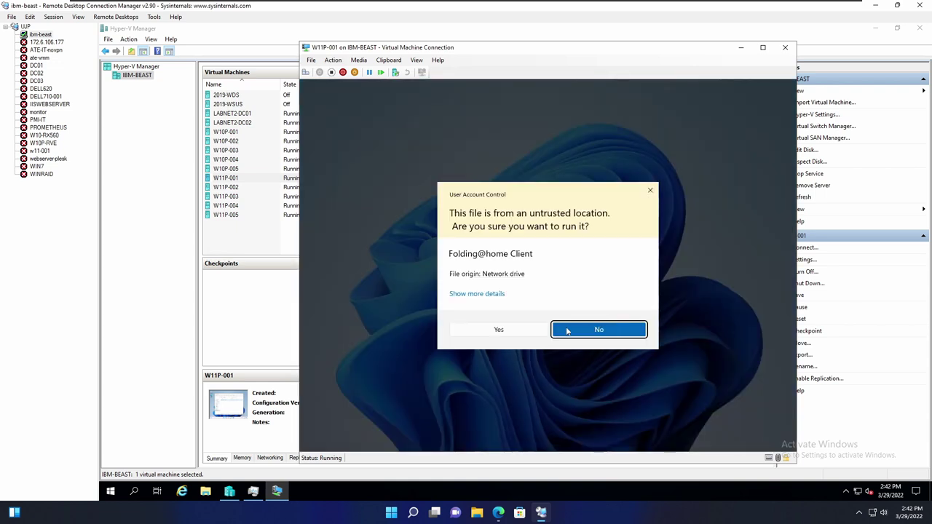
click(519, 329)
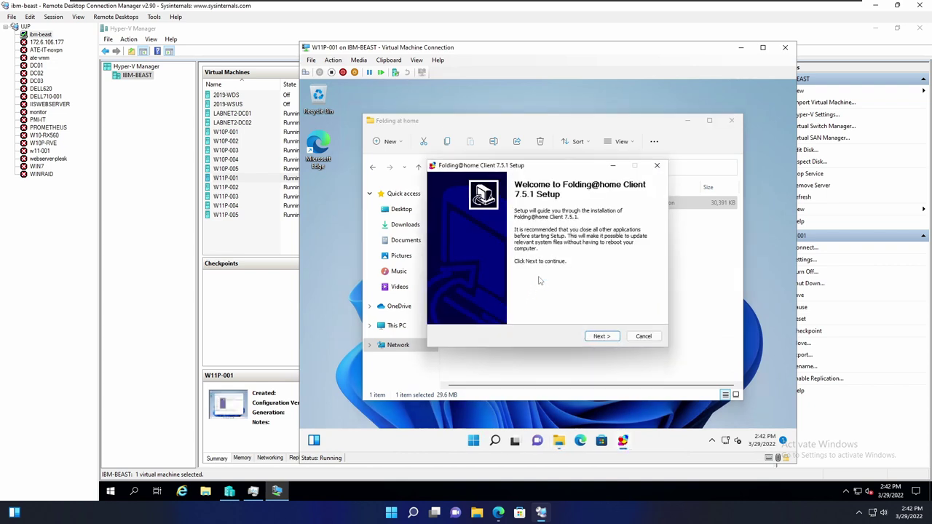
click(610, 336)
click(598, 339)
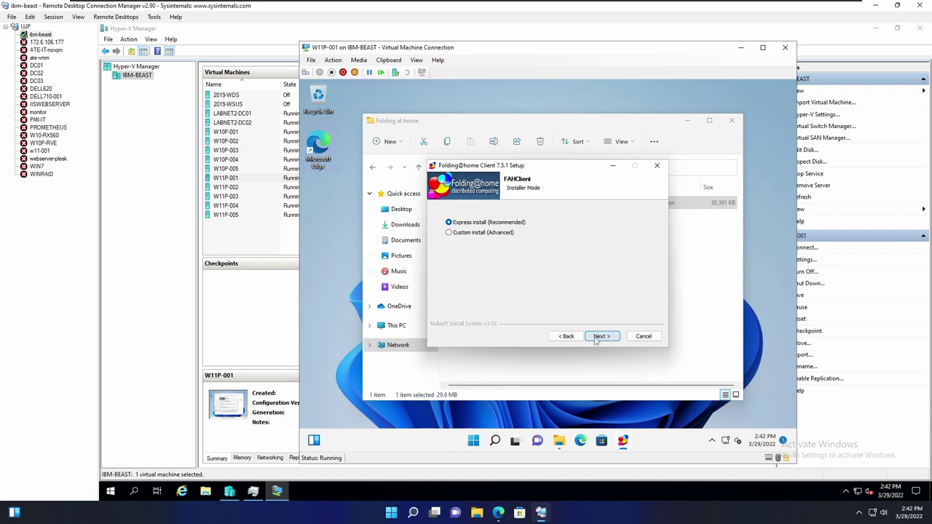
click(600, 339)
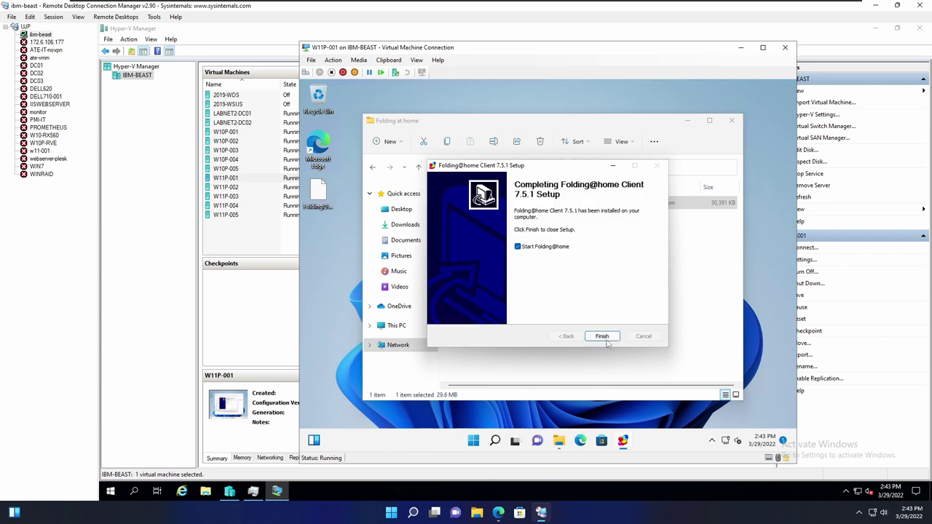
click(601, 336)
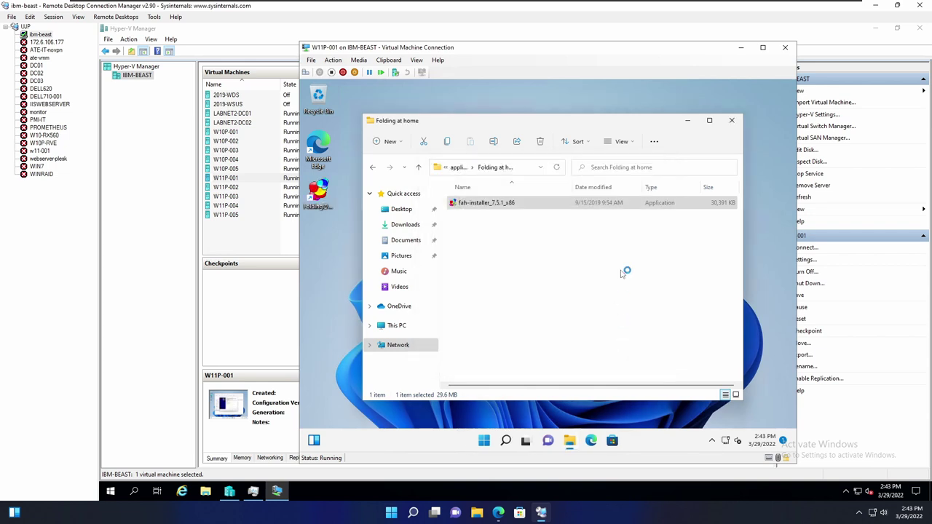
- Close the Folding at home folder, allow fahclient through the firewall, and skip Edge sign-in
click(732, 121)
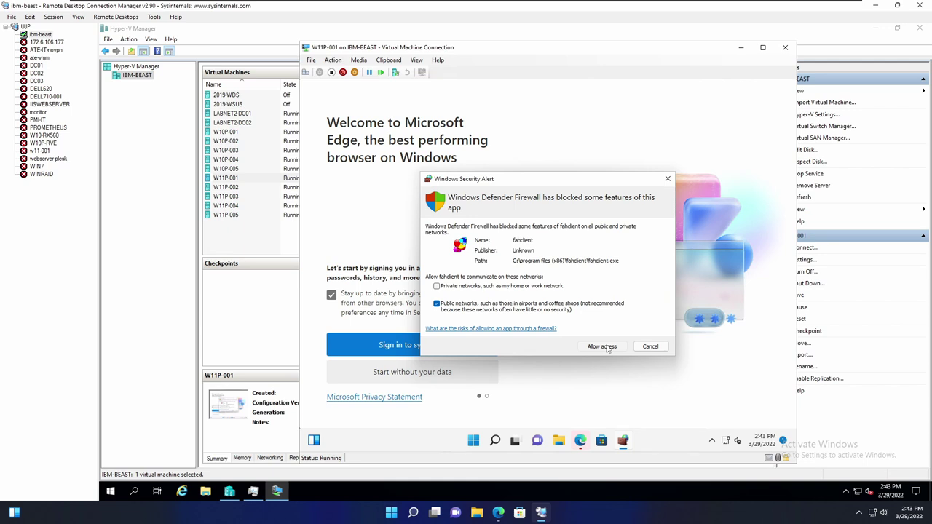
click(605, 347)
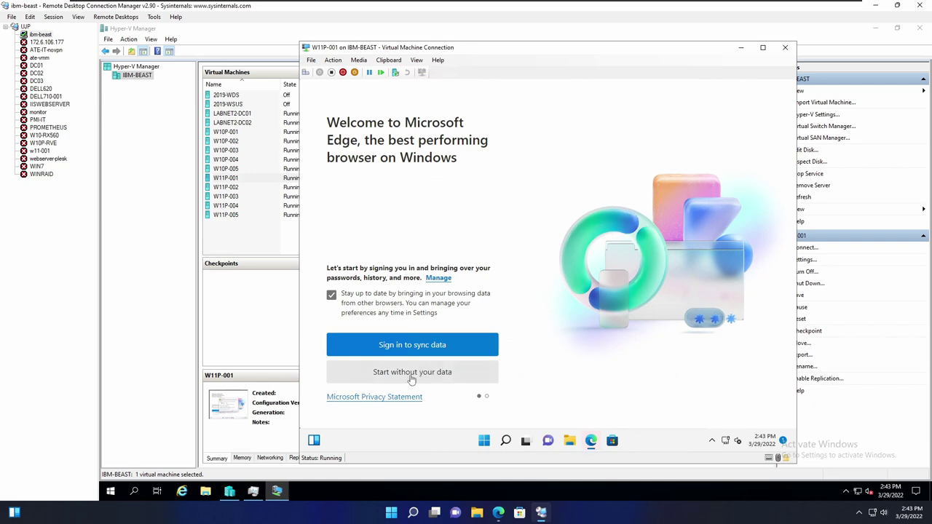
click(412, 375)
click(386, 342)
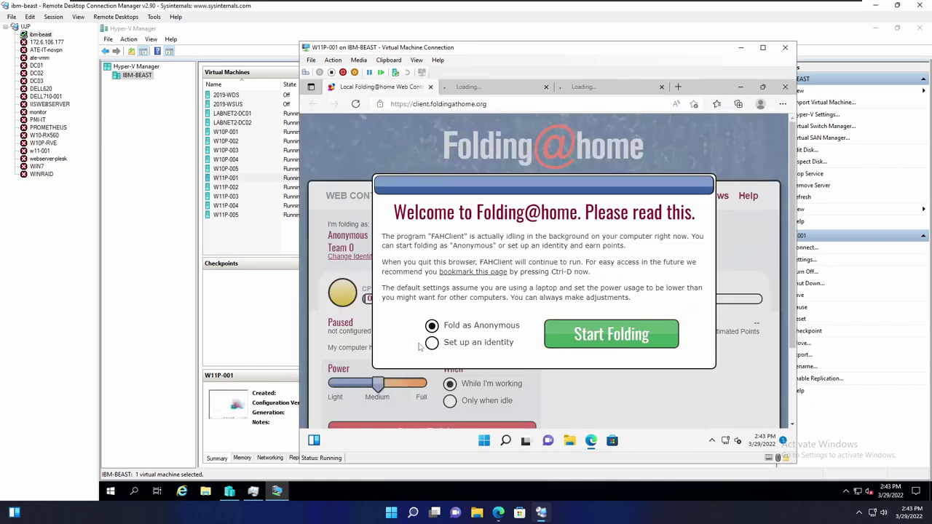
- Start folding as Anonymous at Full power, then close Edge
click(570, 341)
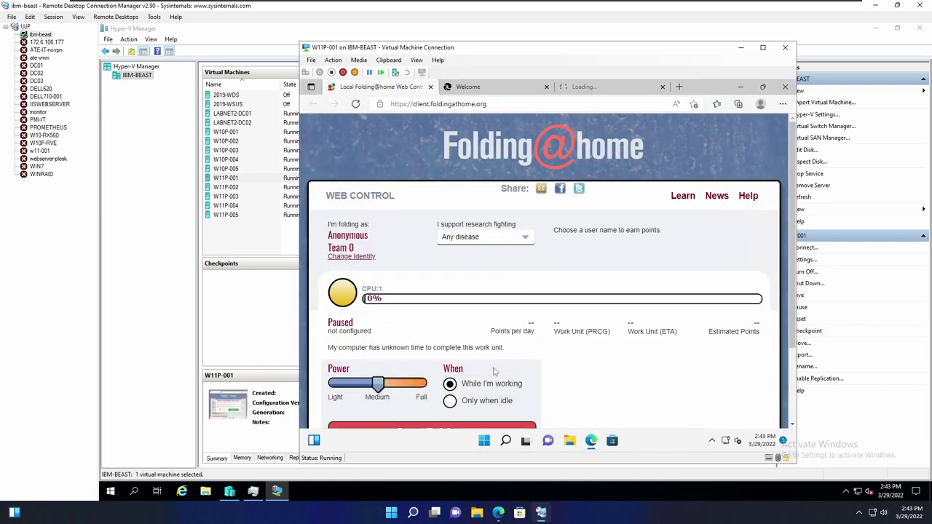
click(420, 387)
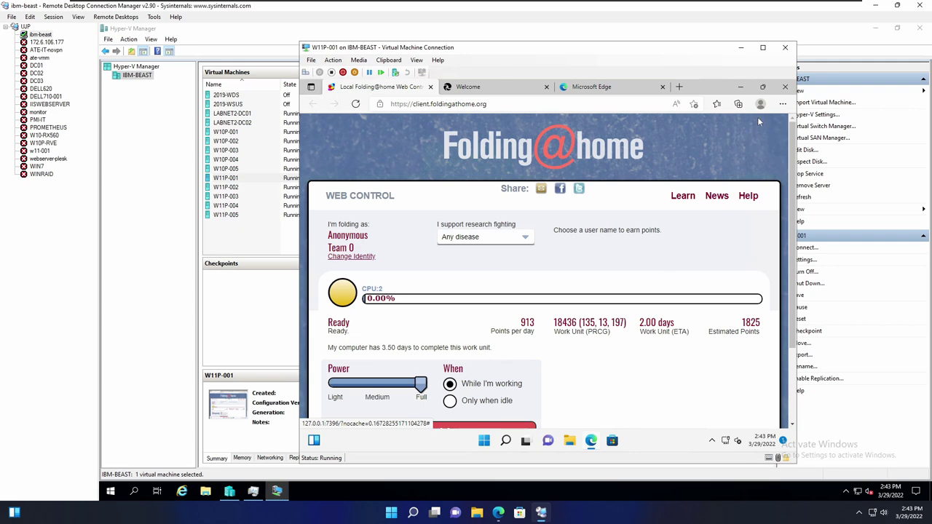
click(784, 87)
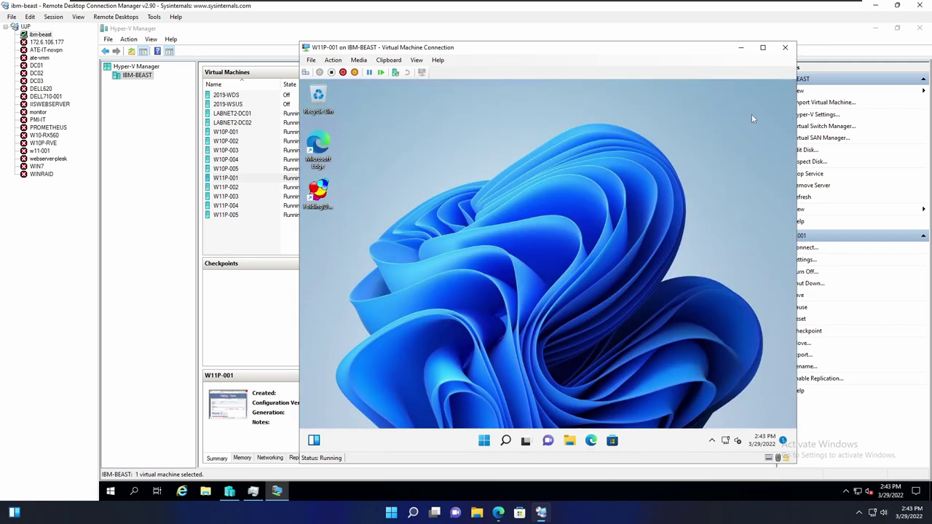
- Show per-logical-processor CPU graphs confirming 99% on both processors, then enter W11P-005's password
right_click(483, 439)
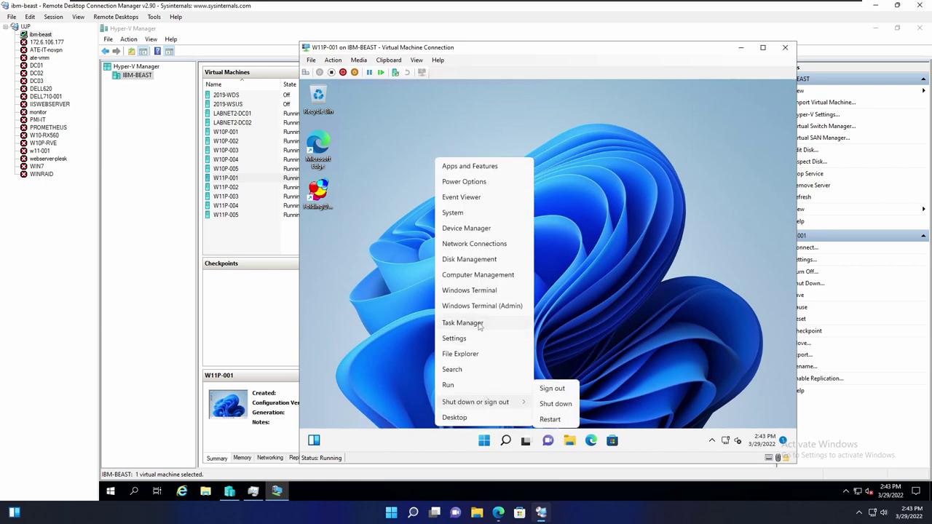
click(465, 322)
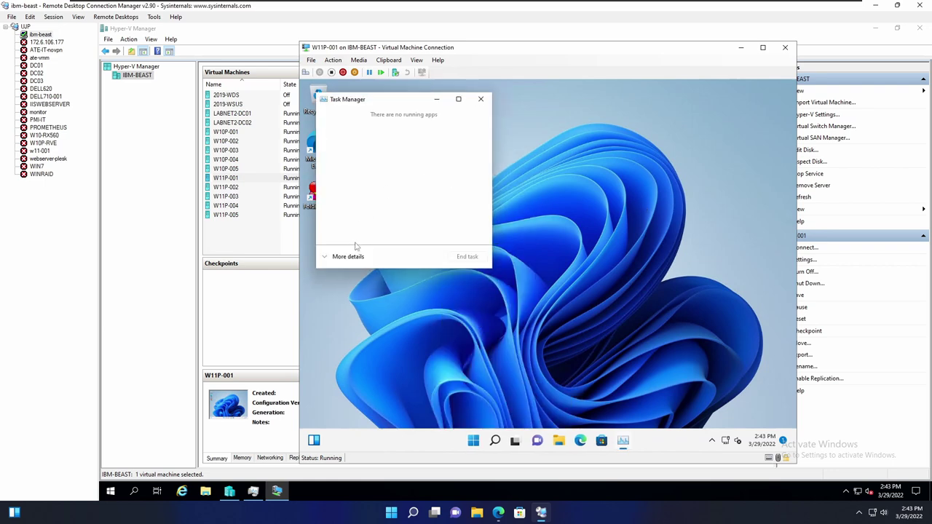
click(351, 256)
click(366, 123)
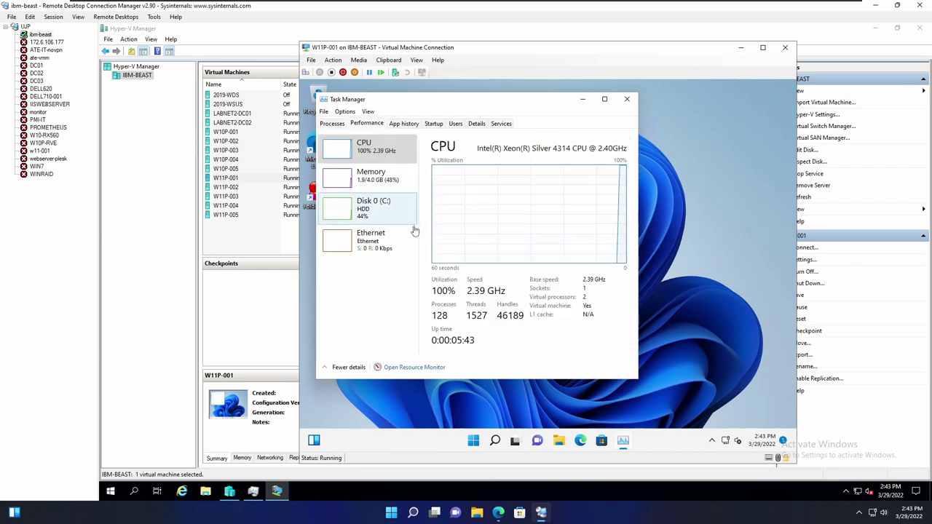
right_click(471, 216)
mouse_move(567, 216)
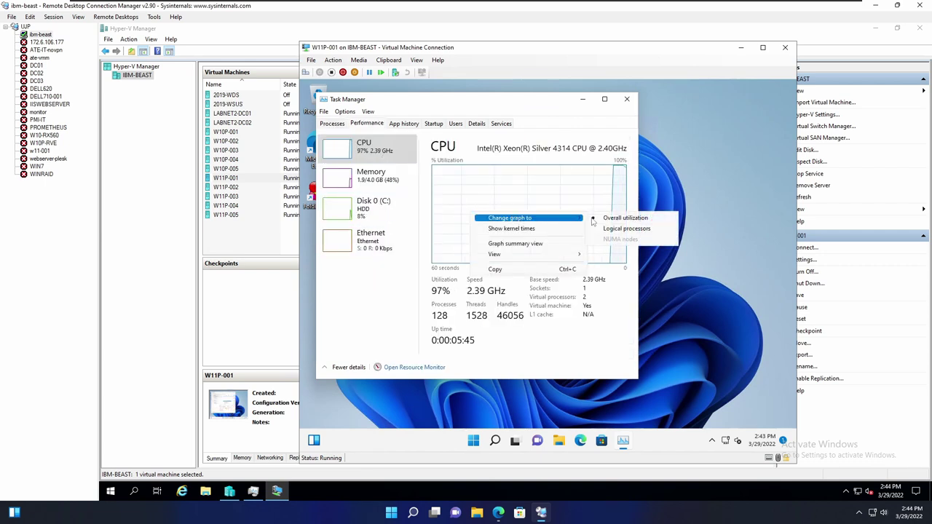
click(623, 229)
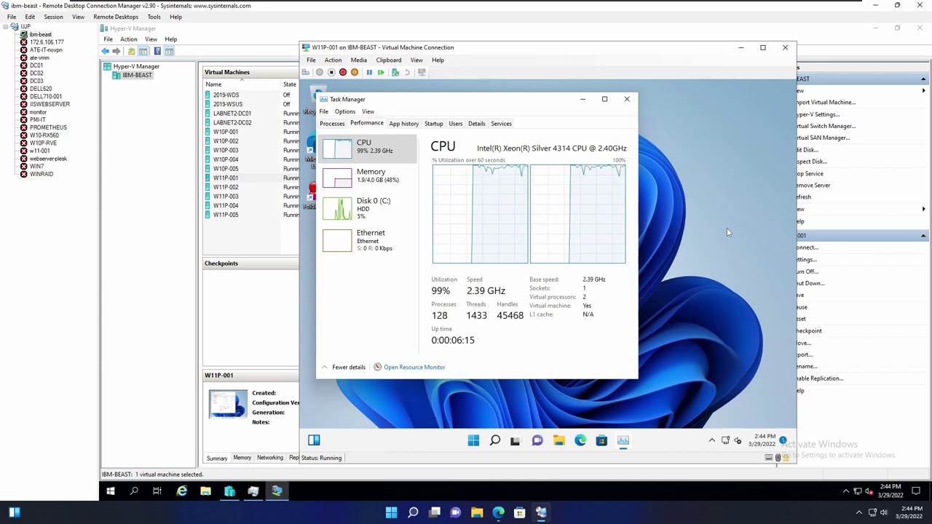
text(****)
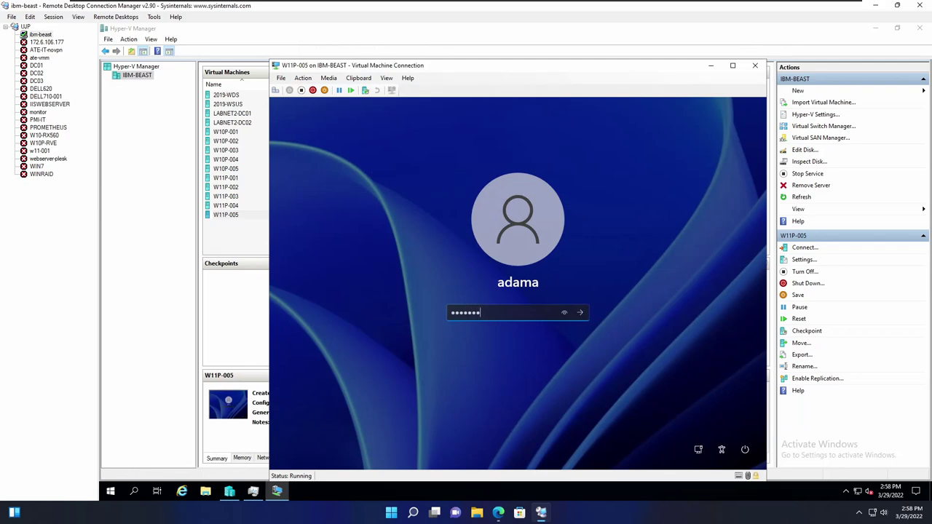
- Sign in to W11P-005 and open the \\192.168.5.3 share in File Explorer
key(Return)
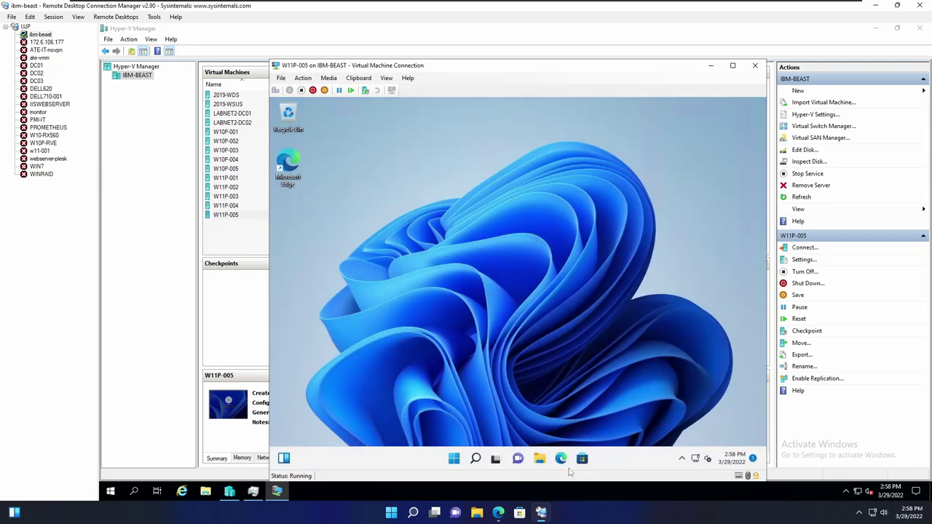
click(538, 458)
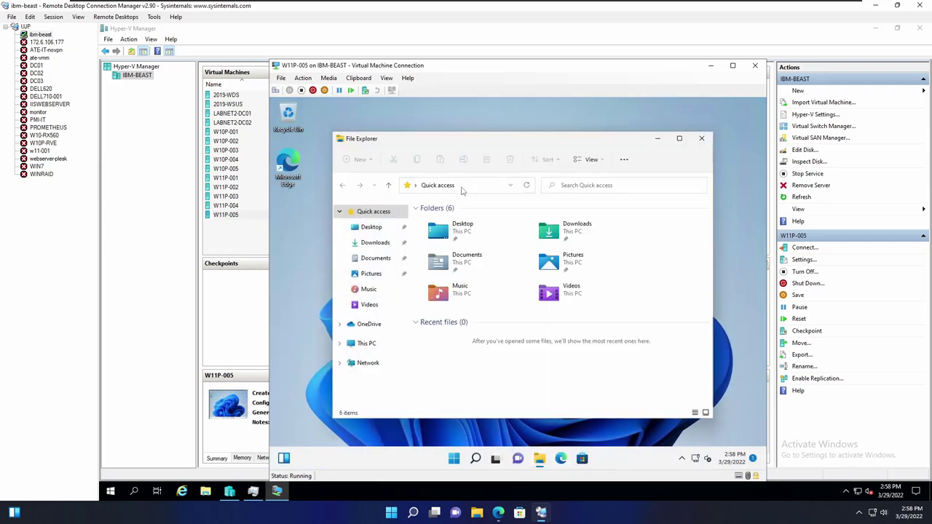
click(461, 188)
text(\\192.168.5.3)
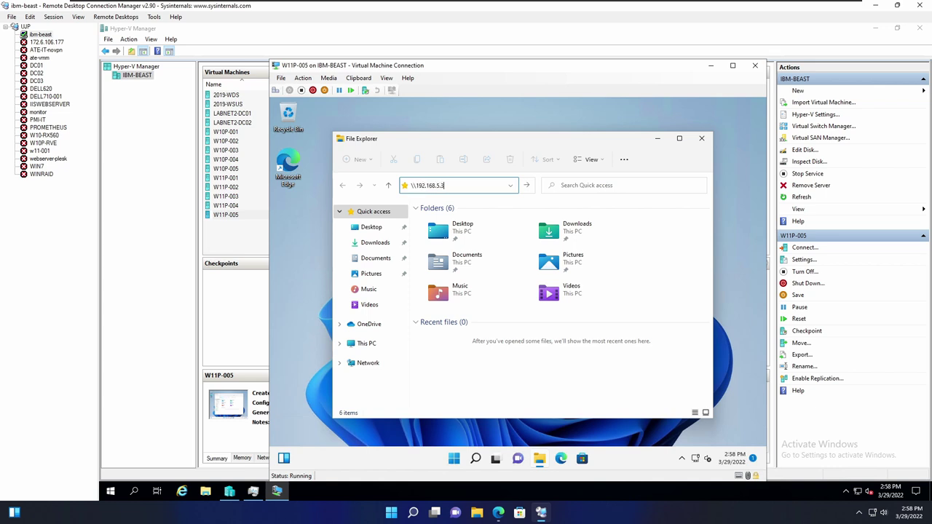
key(Return)
- Open applications > Folding at home and launch fah-installer_7.5.1_x86
click(571, 219)
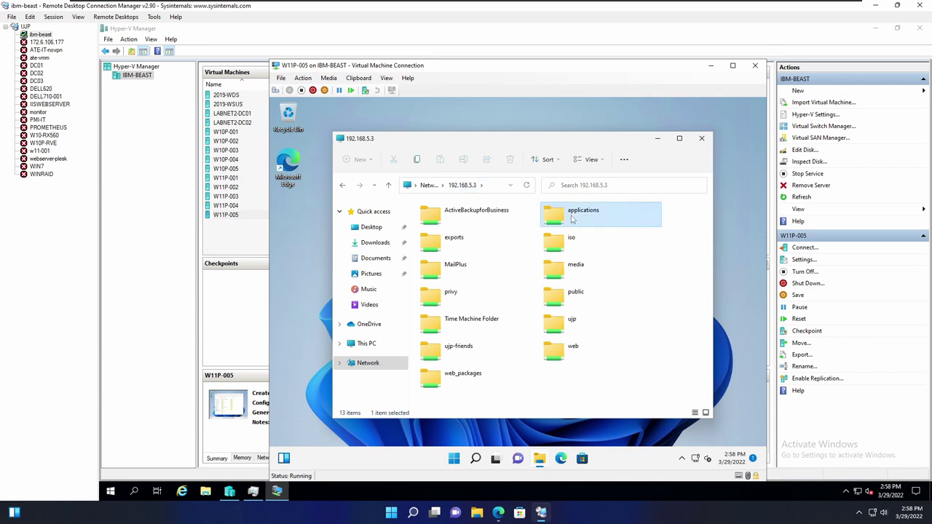
double_click(571, 219)
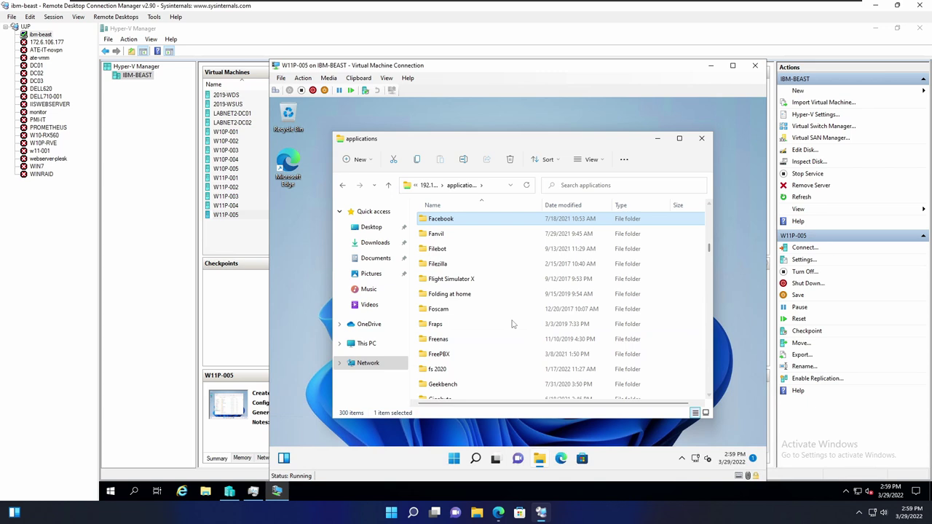
double_click(464, 295)
double_click(458, 222)
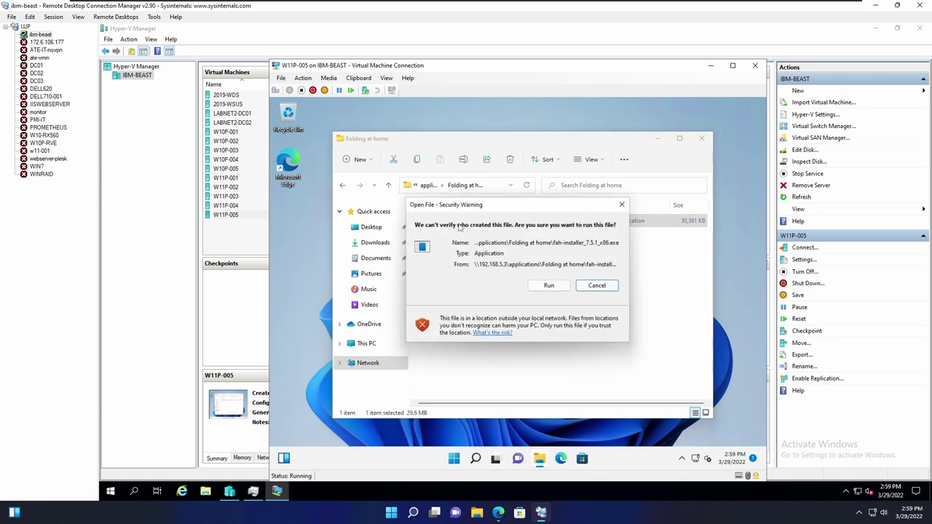
- Run the Folding@home 7.5.1 installer on W11P-005 with express install and launch it
click(549, 285)
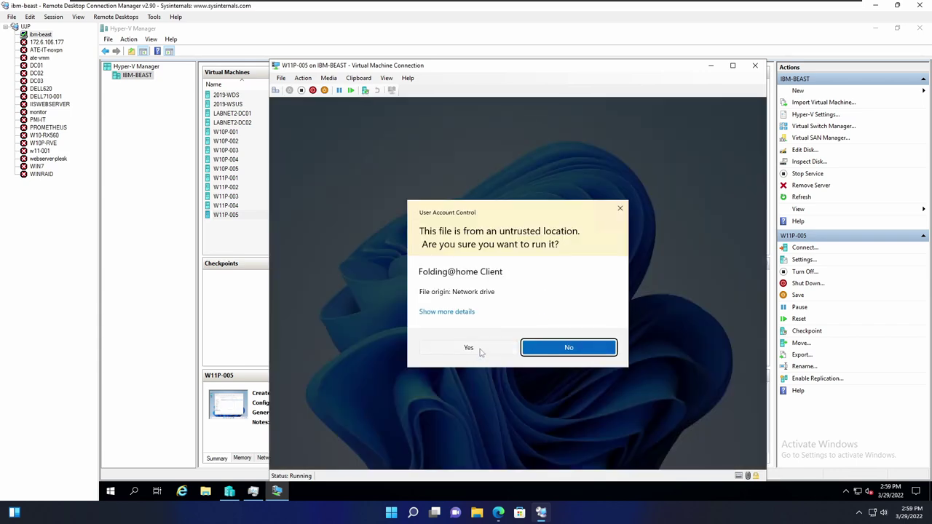
click(476, 349)
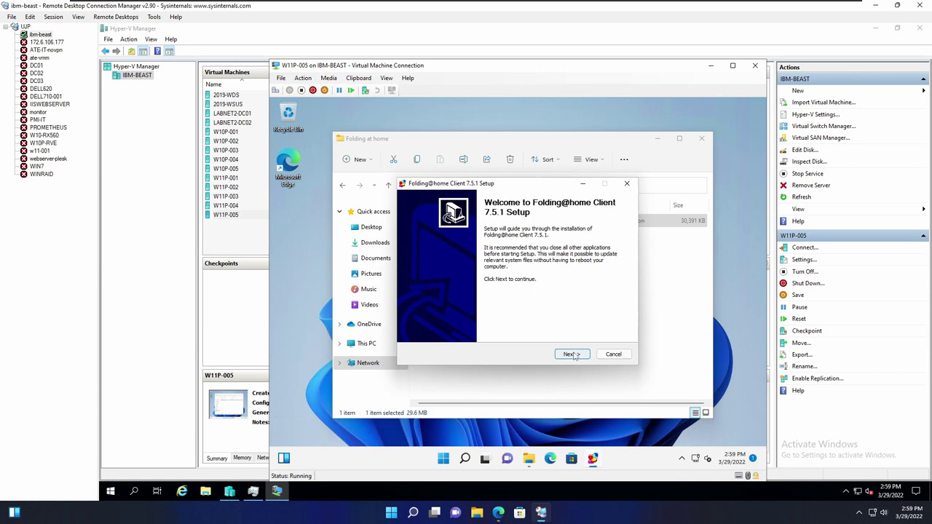
click(572, 354)
click(573, 355)
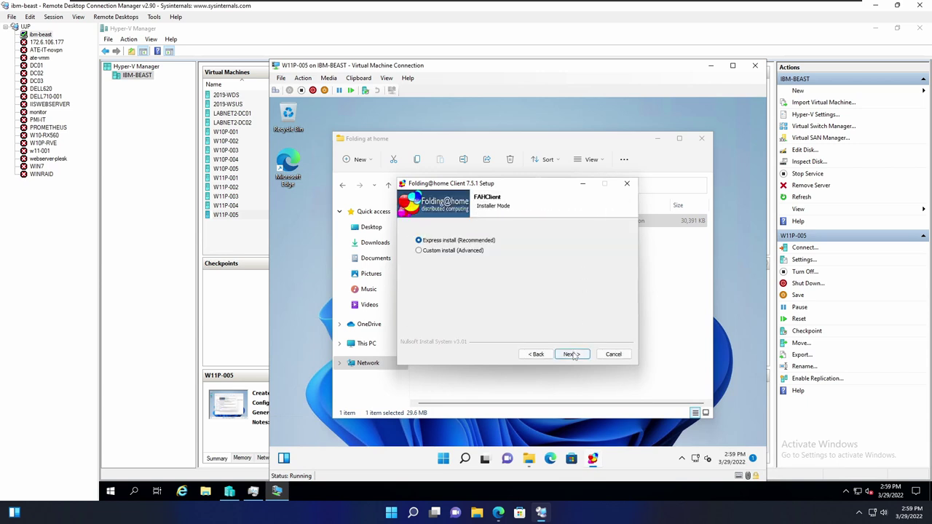
click(571, 353)
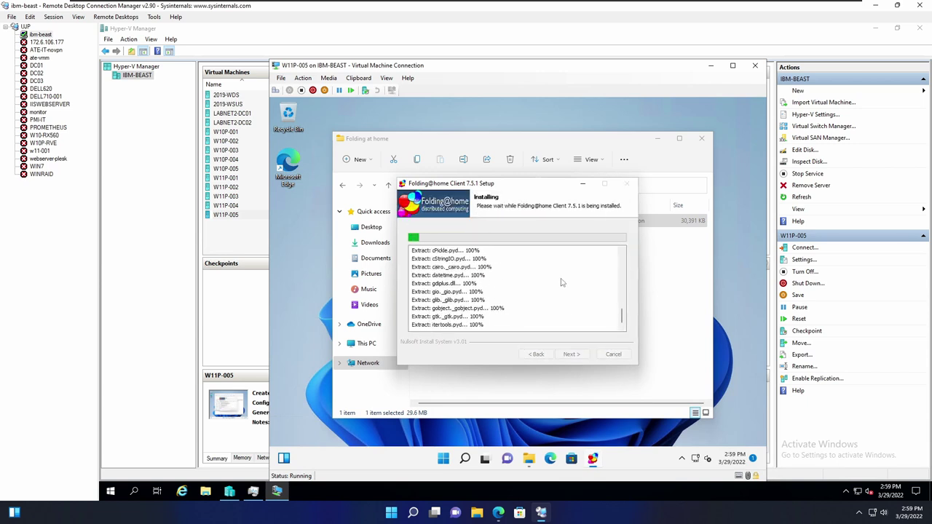
click(702, 139)
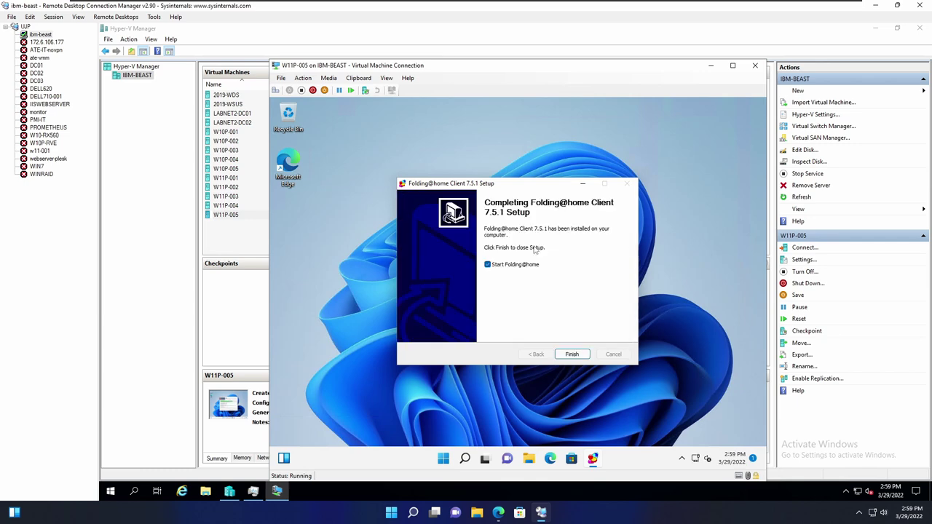
click(571, 353)
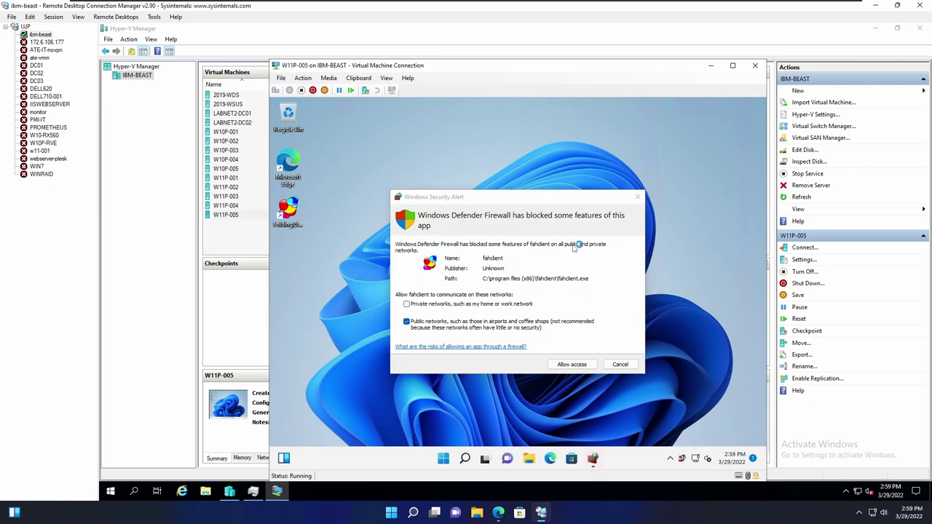
- Allow fahclient through the firewall and start anonymous folding at Full power in the web control
click(572, 366)
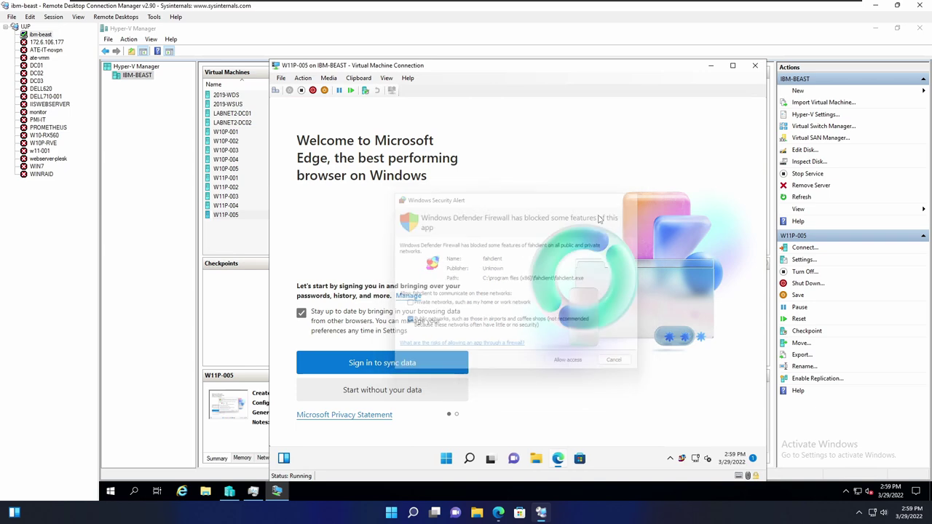
click(416, 395)
click(389, 370)
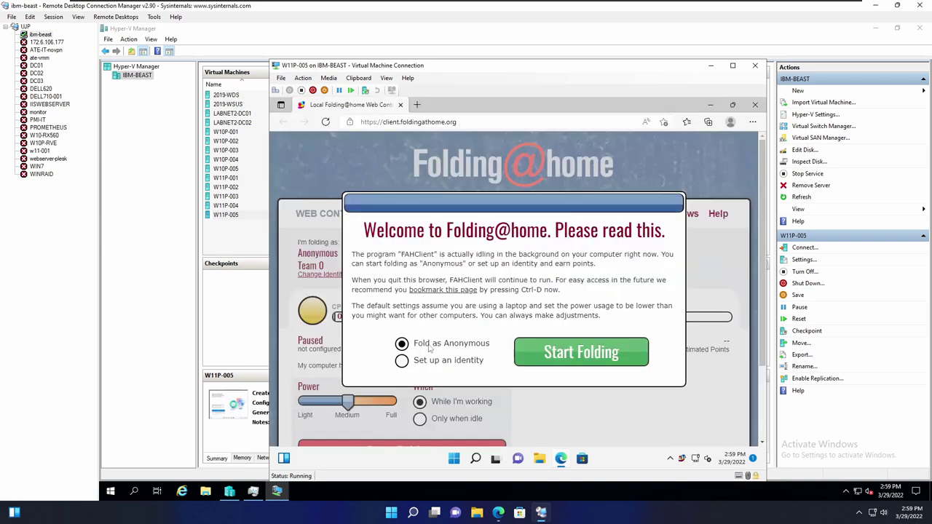
key(Return)
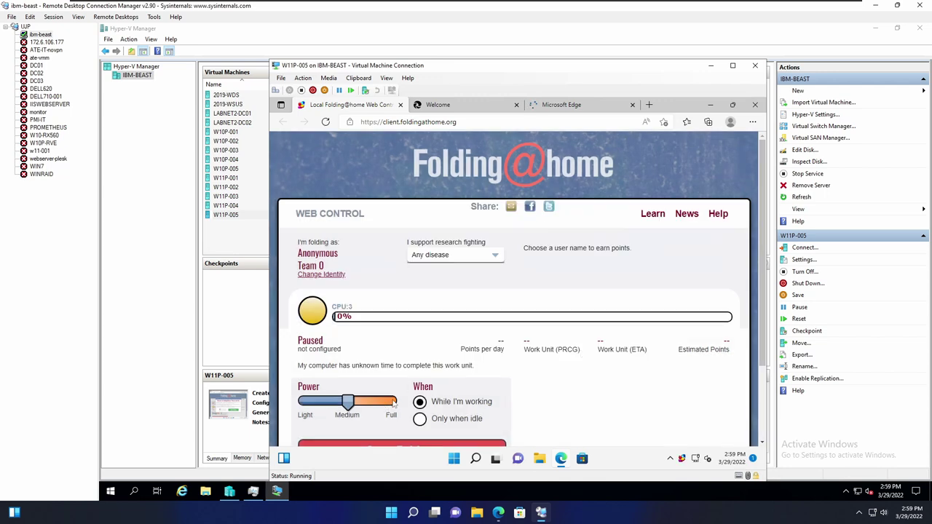
click(388, 404)
click(754, 104)
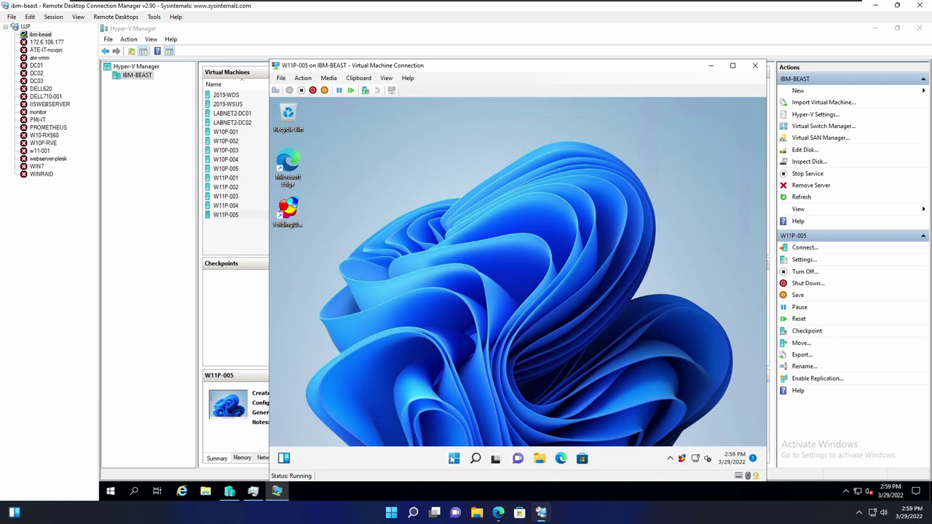
- Show W11P-005's CPU graph per logical processor in Task Manager, then close the VM window
right_click(454, 458)
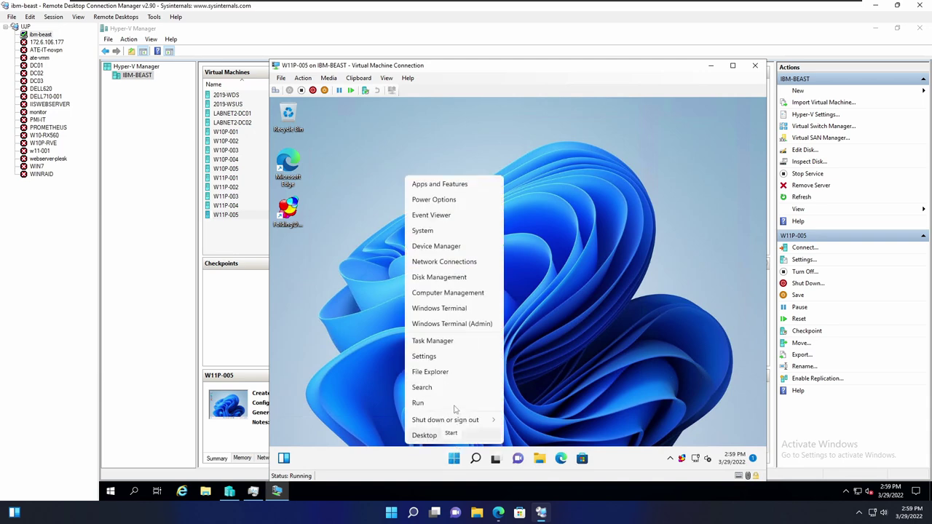
click(454, 345)
click(316, 272)
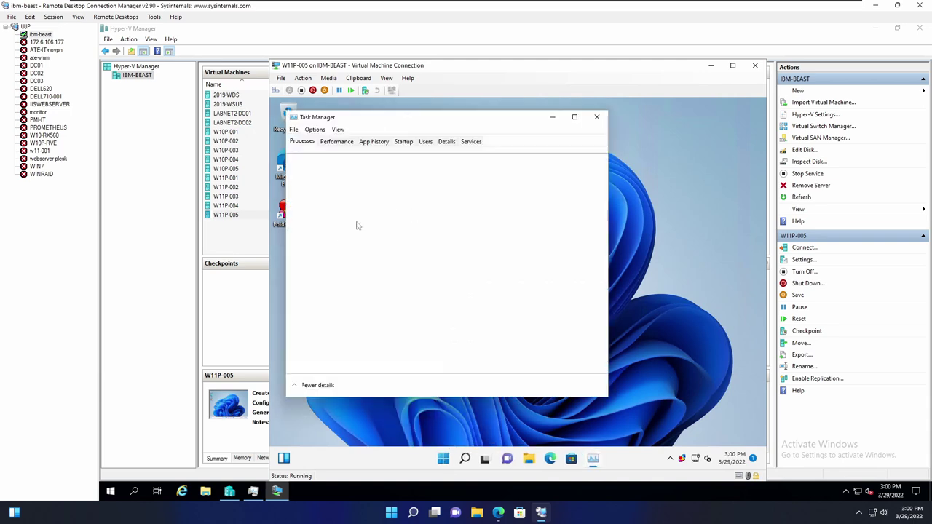
click(341, 142)
right_click(453, 230)
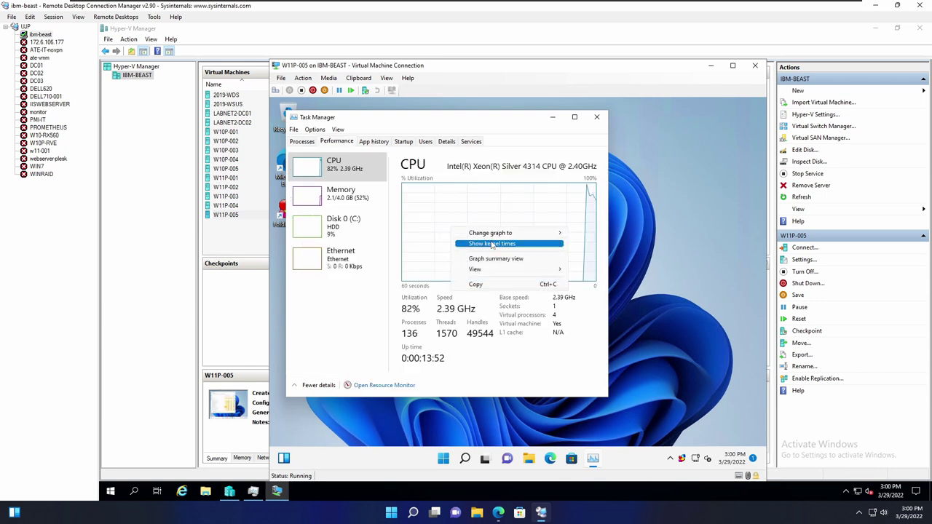
mouse_move(509, 233)
click(605, 245)
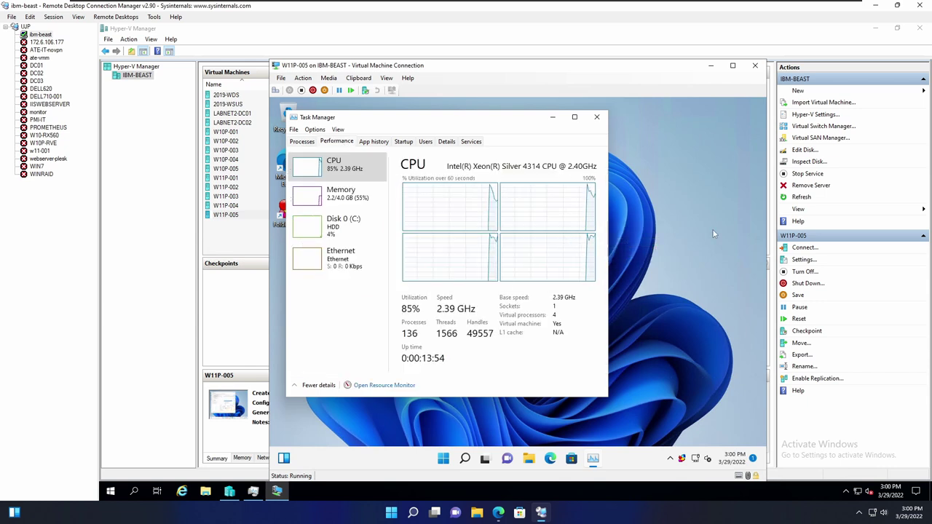
click(757, 69)
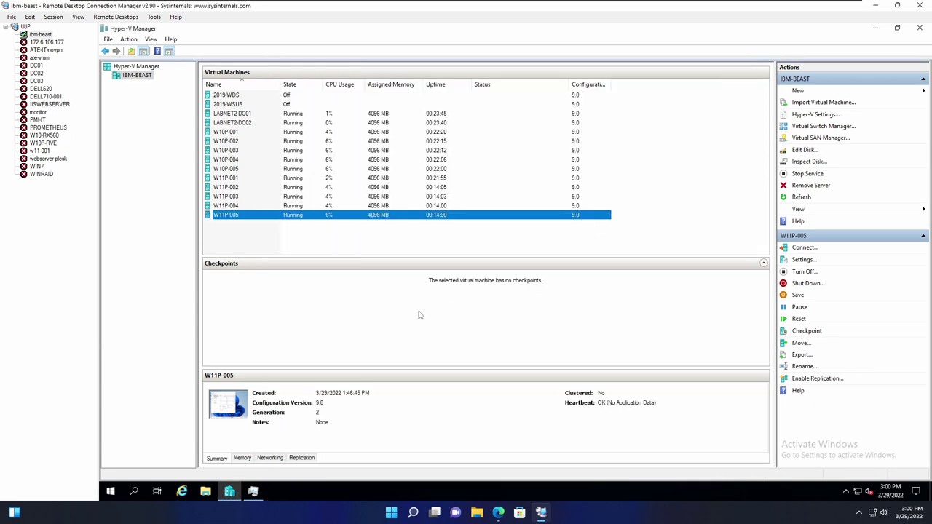
- Show the host's Task Manager CPU view with load across 64 logical processors
click(253, 491)
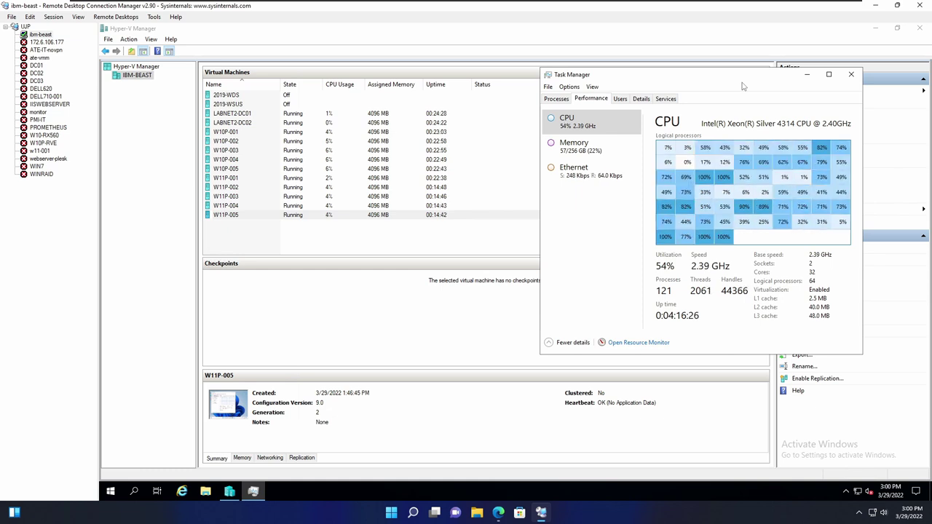
- Check the host's memory use (57.0 of 256 GB) and return to CPU load
click(588, 151)
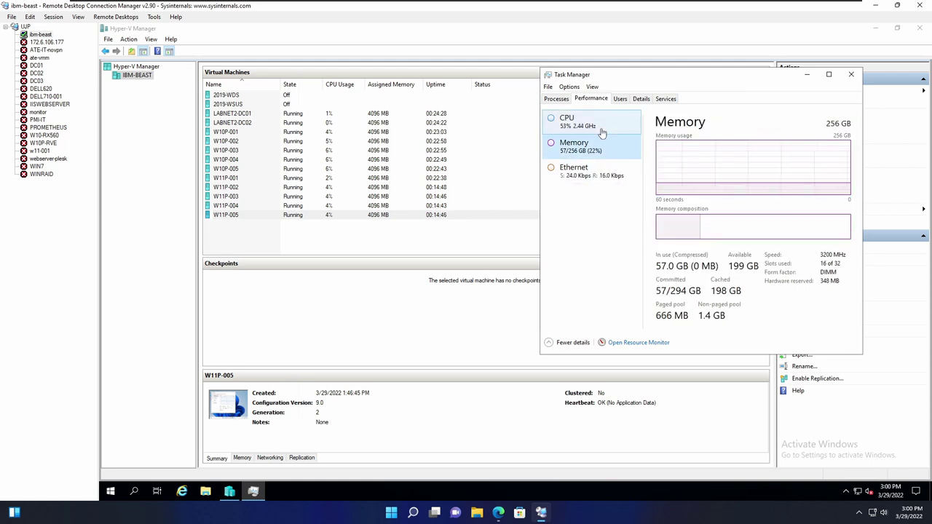
click(597, 129)
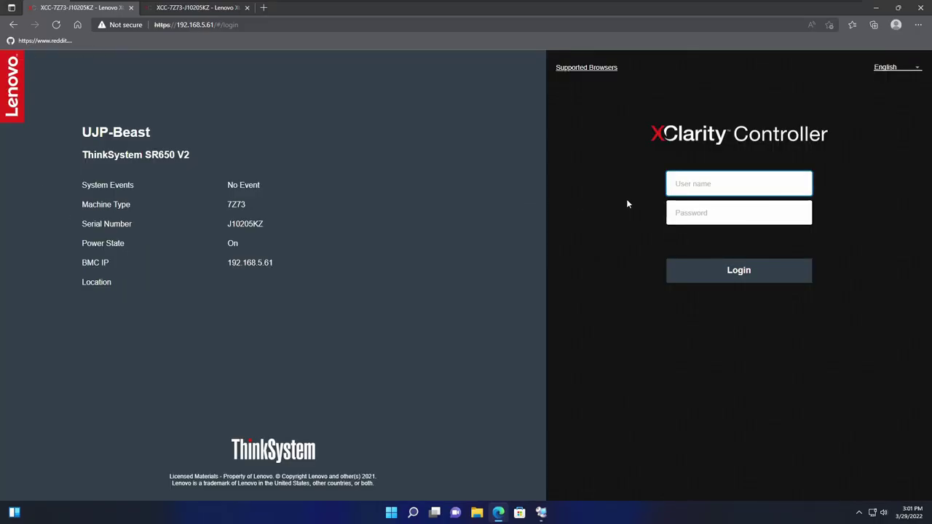
- Log in to XClarity Controller with the administrator user name and password
text(adama)
key(Tab)
text(P)
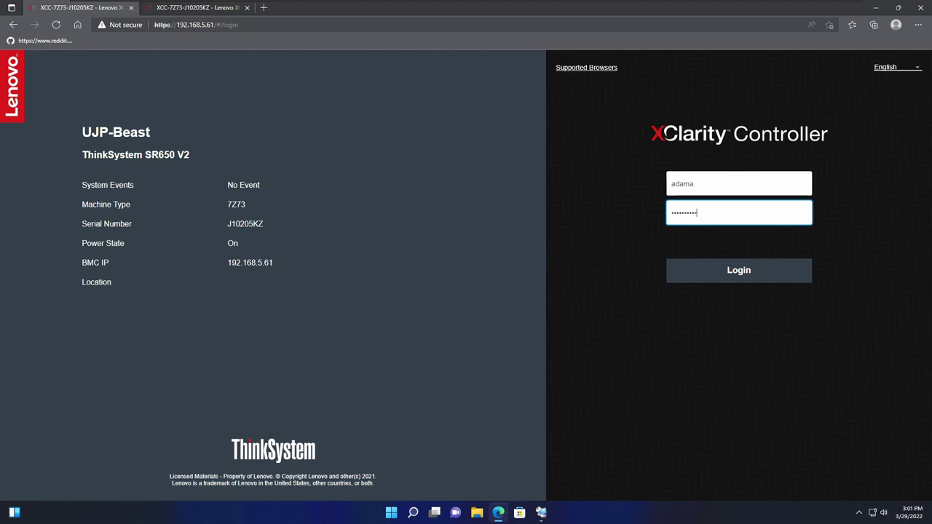
key(Return)
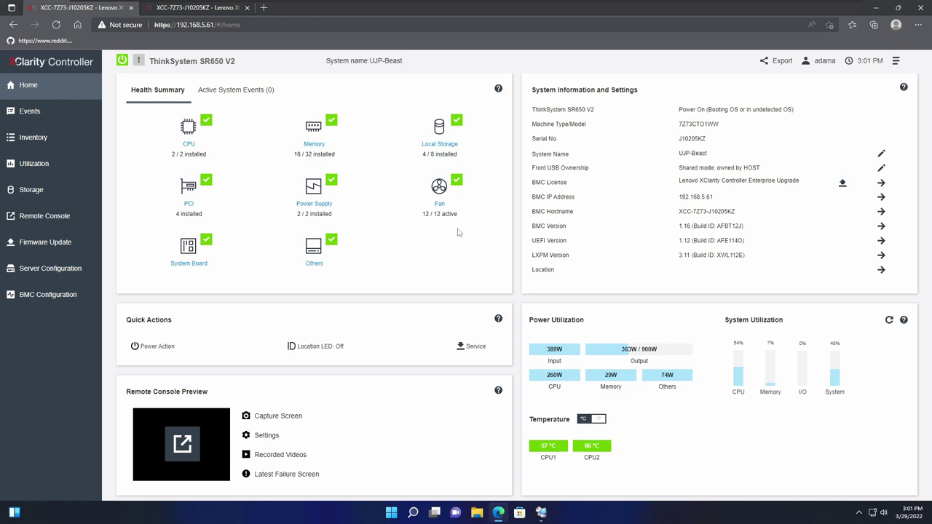
- Review the fan inventory, then the Utilization page's power chart, 52% CPU and fan speeds
click(440, 209)
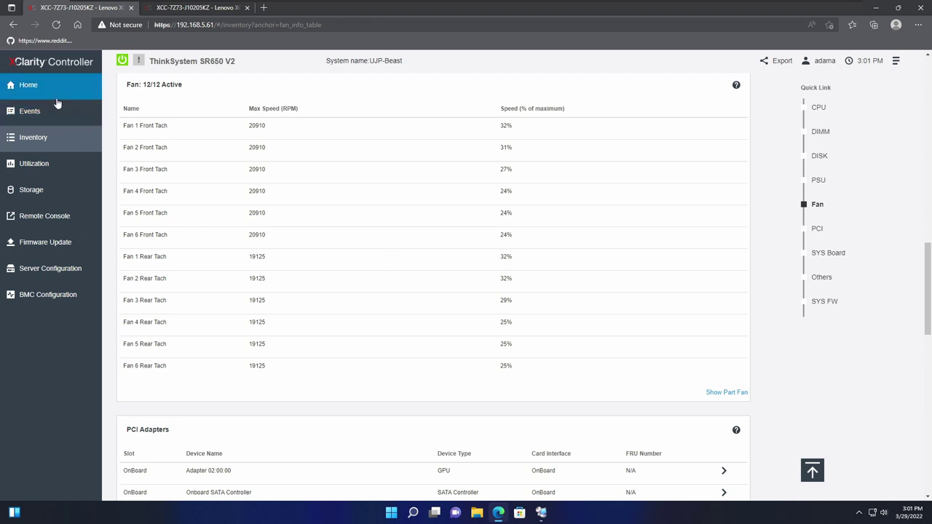
click(15, 168)
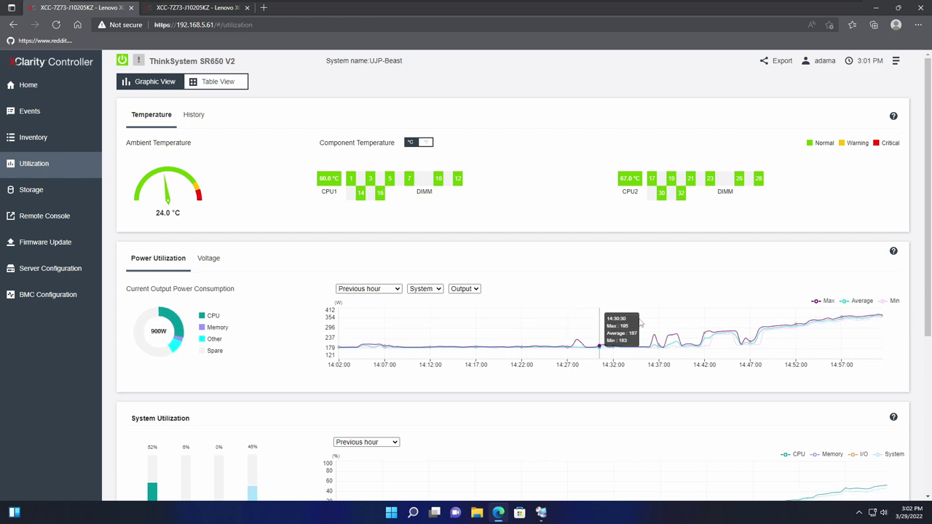
mouse_move(871, 321)
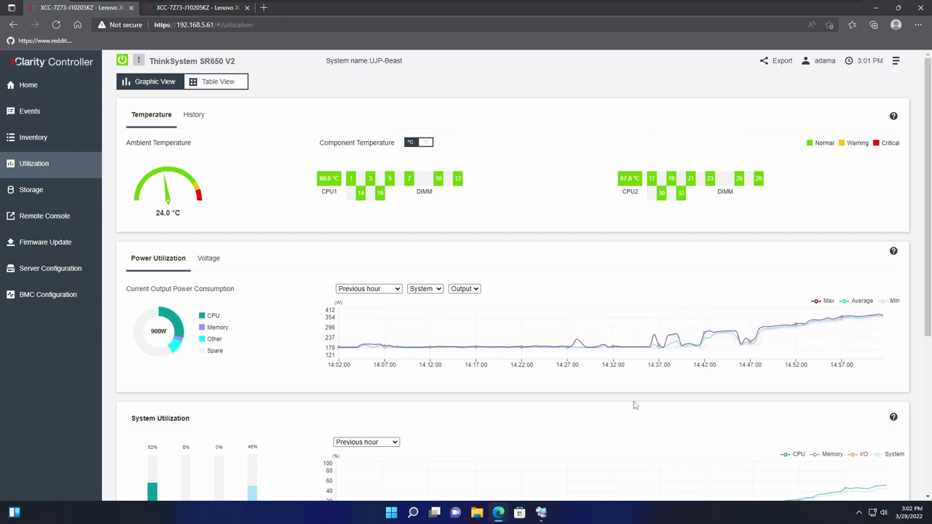
scroll(634, 406, down, 3)
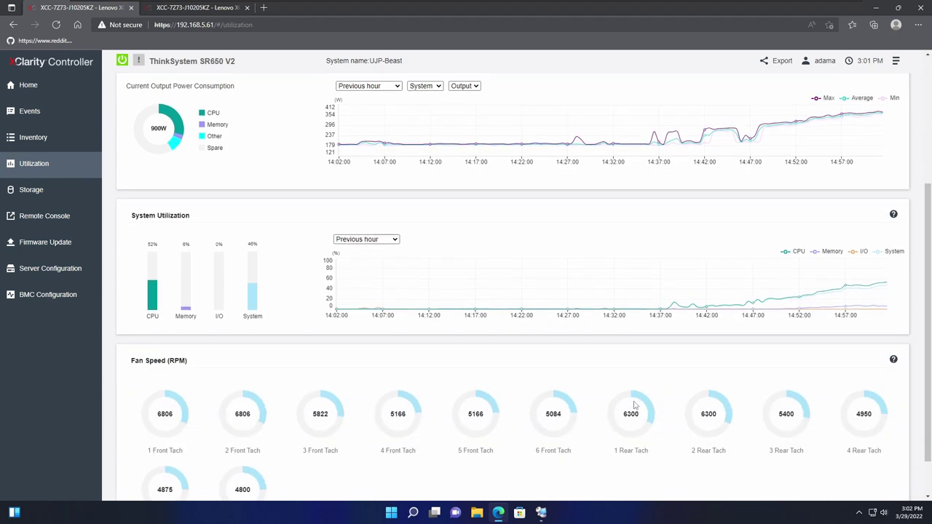
scroll(634, 405, down, 1)
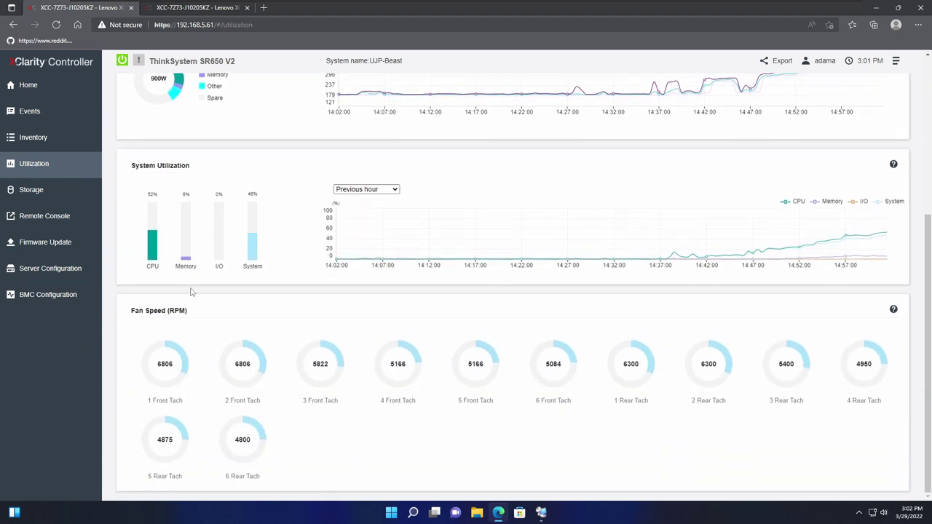